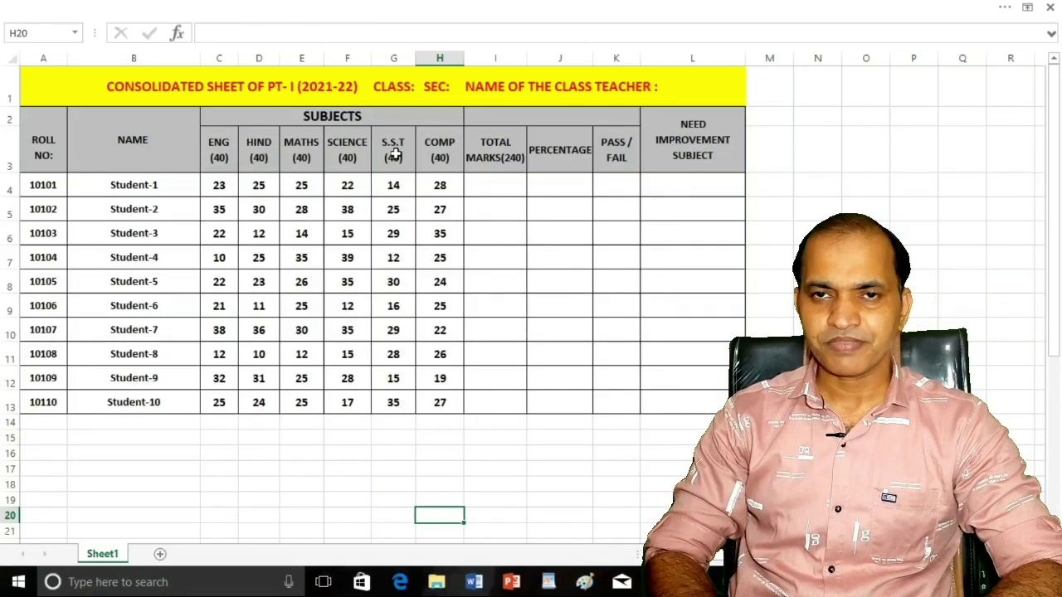
# Enter =SUM(C4:H4) in I4 to total Student-1's marks across the six subjects
pyautogui.click(488, 189)
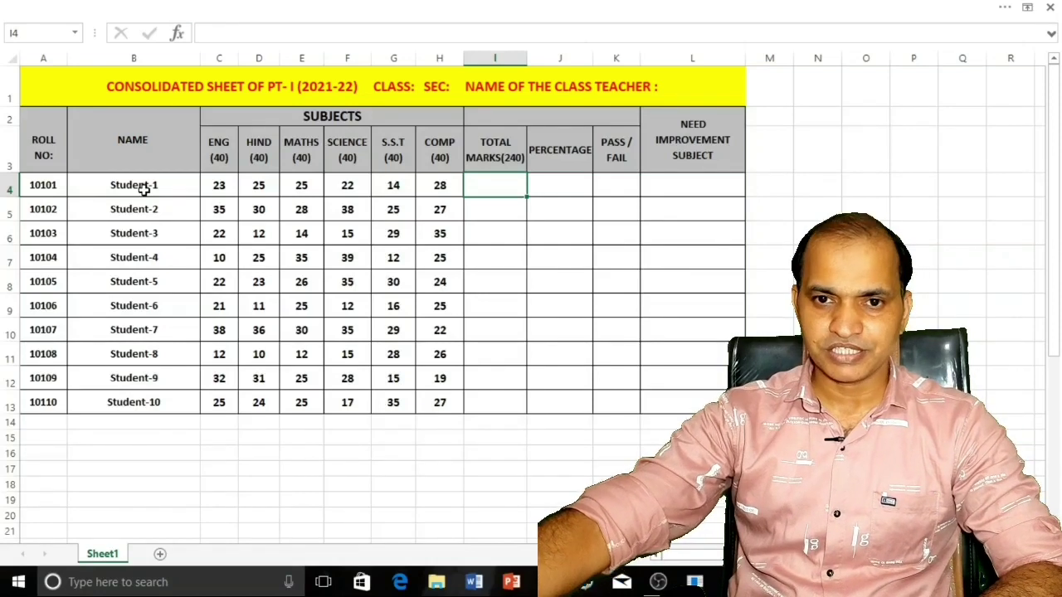
pyautogui.click(481, 352)
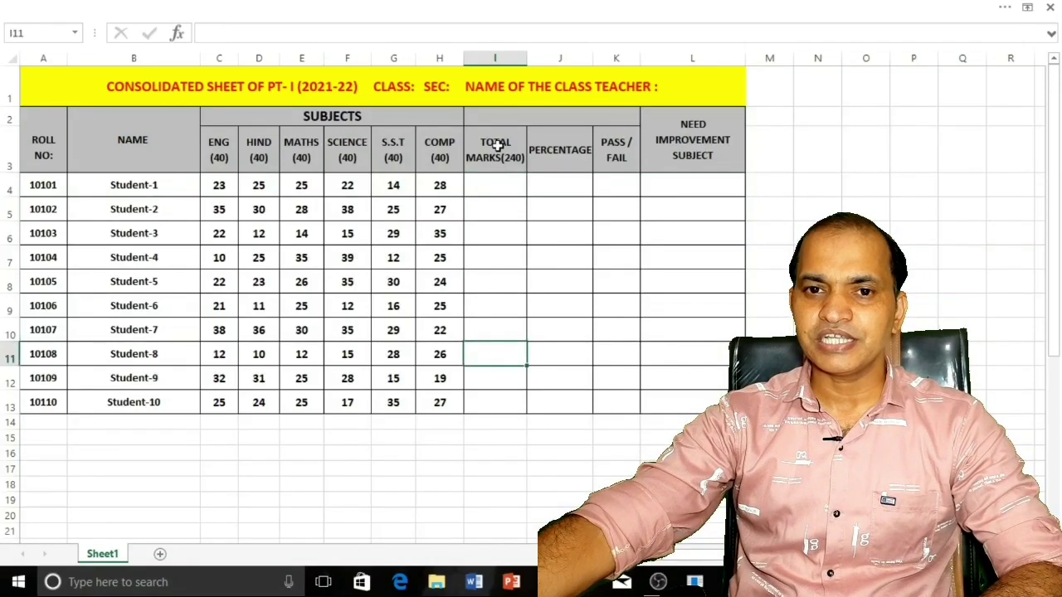
pyautogui.click(499, 182)
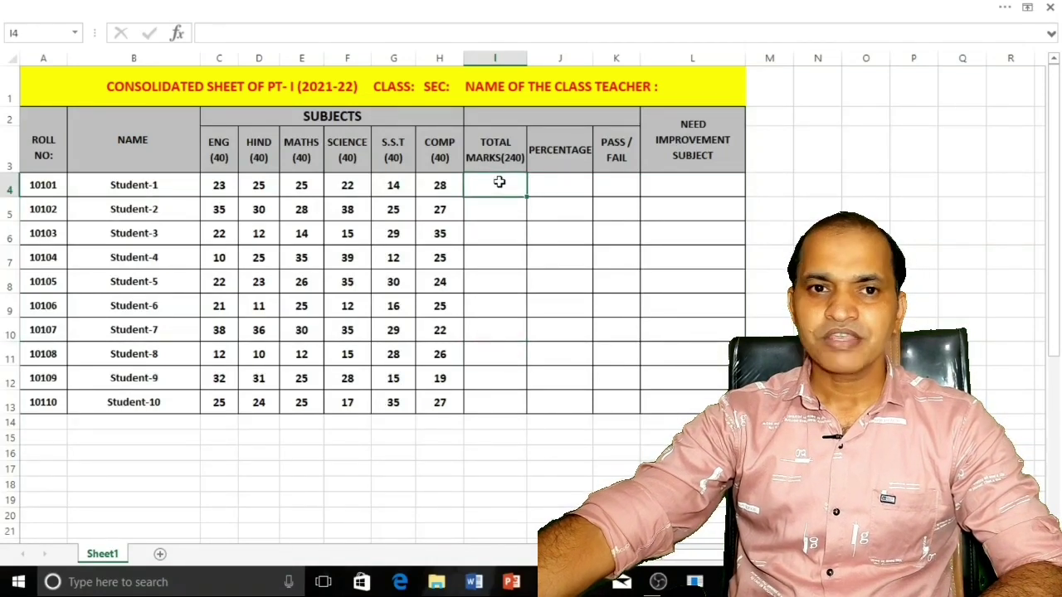
pyautogui.click(234, 29)
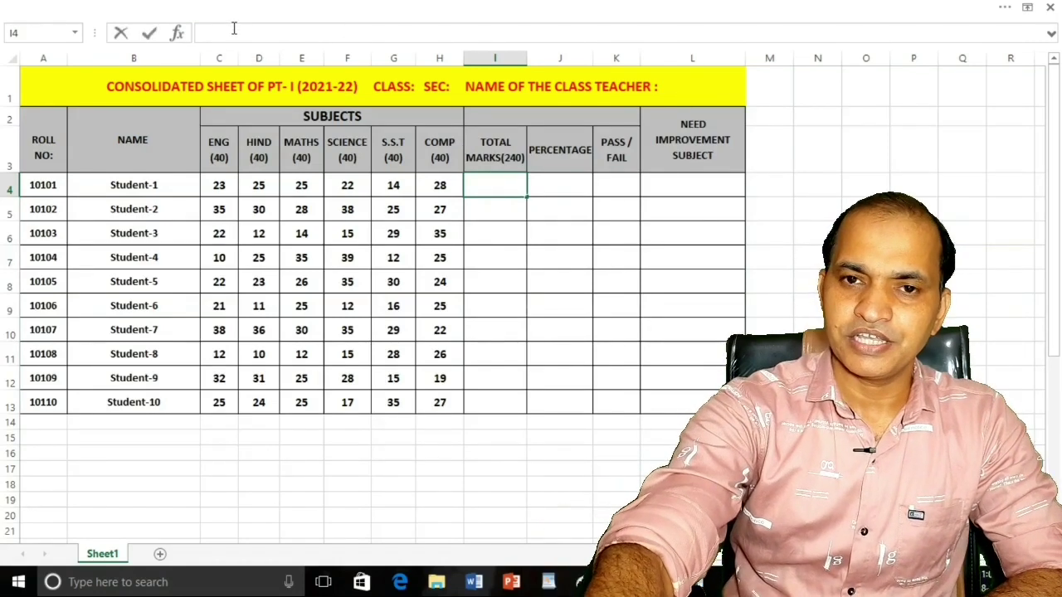
pyautogui.write('=s')
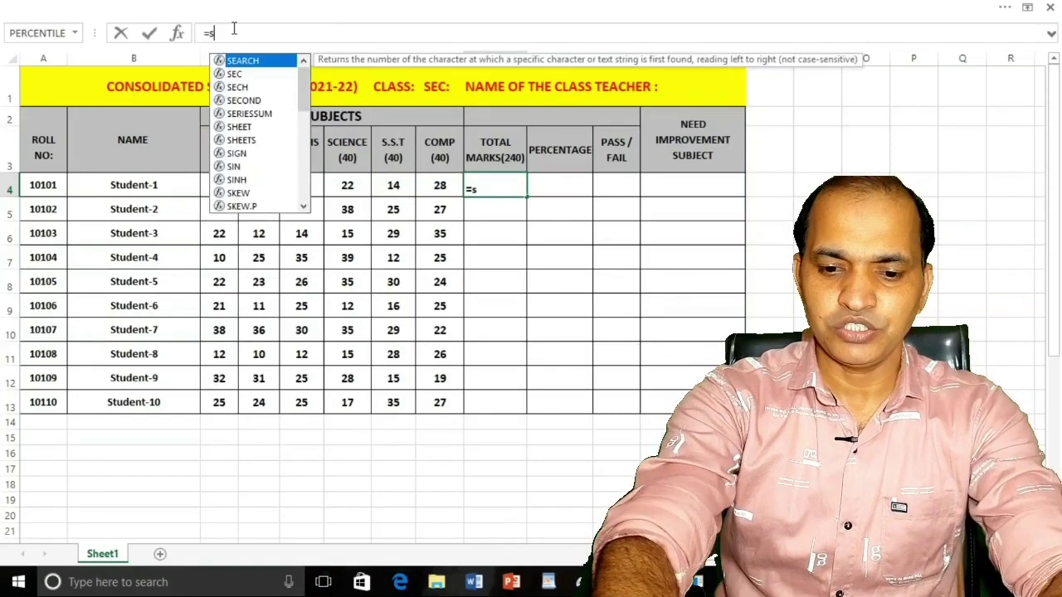
pyautogui.write('um(')
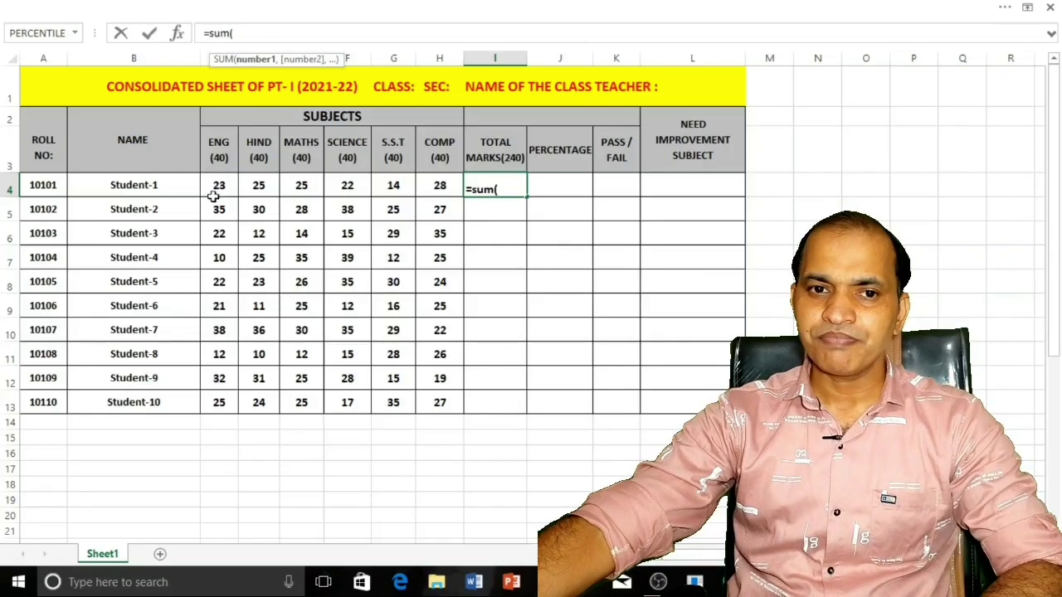
pyautogui.click(216, 185)
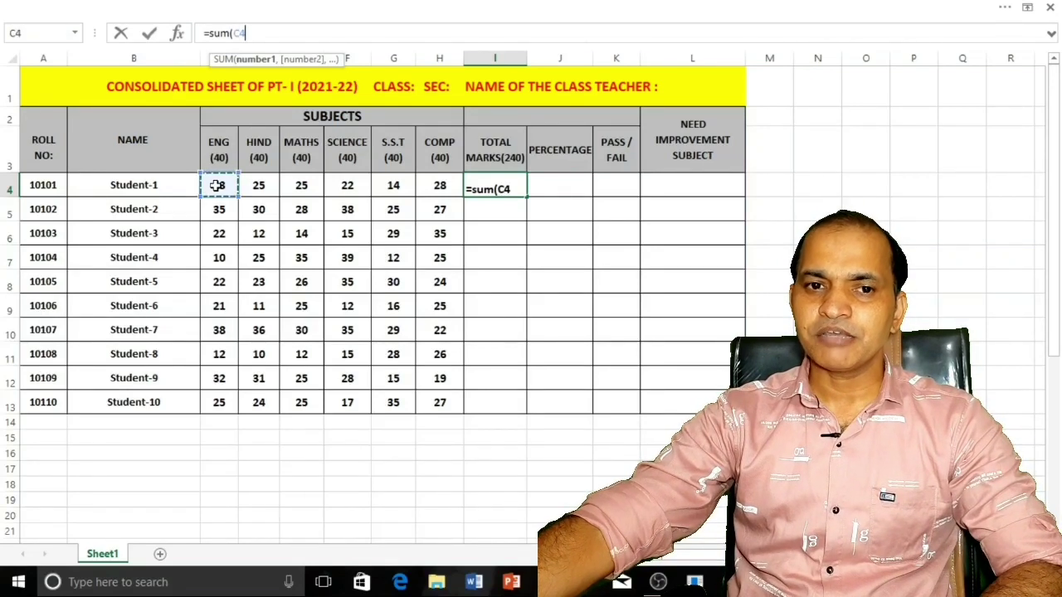
pyautogui.moveTo(216, 186); pyautogui.dragTo(436, 186)
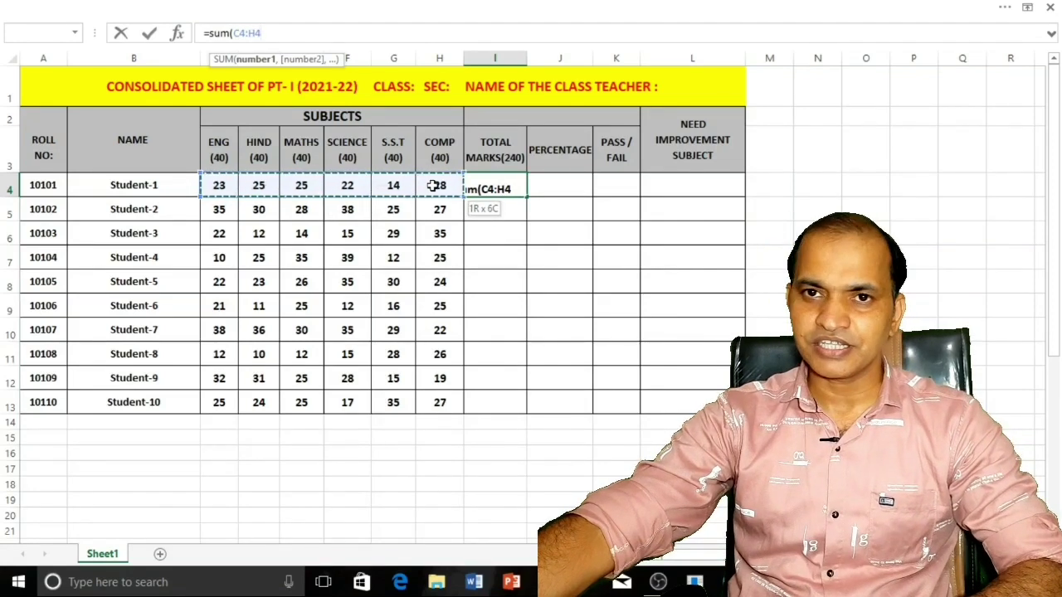
pyautogui.moveTo(436, 186); pyautogui.dragTo(435, 186)
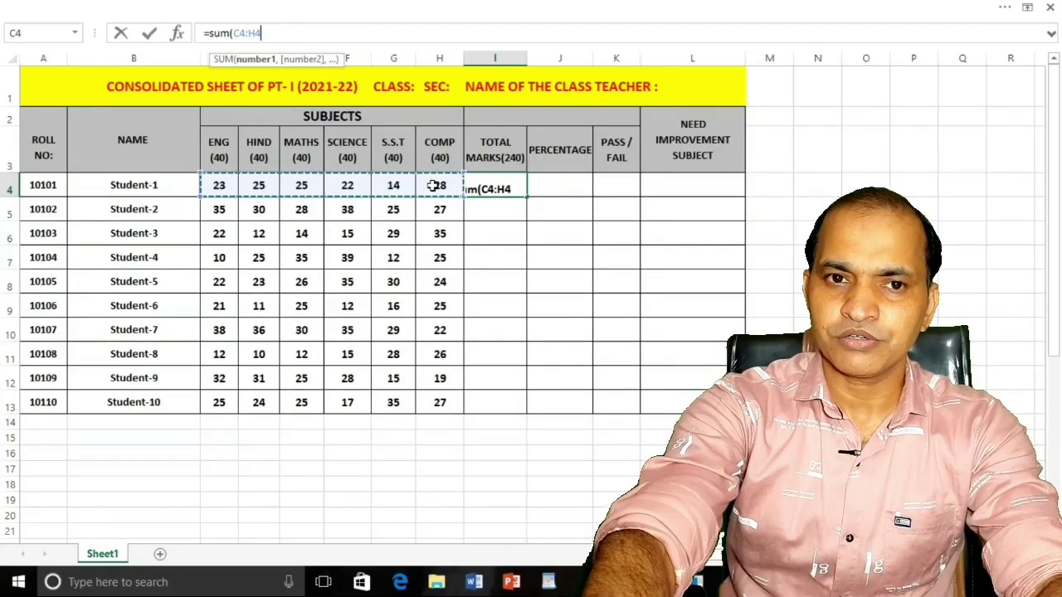
pyautogui.write(')')
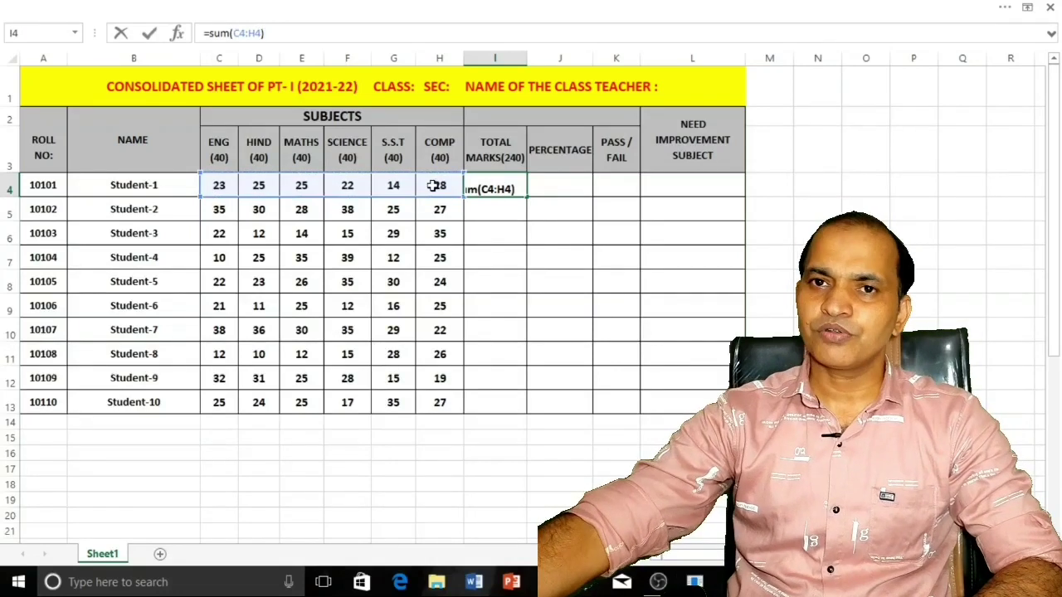
pyautogui.click(504, 275)
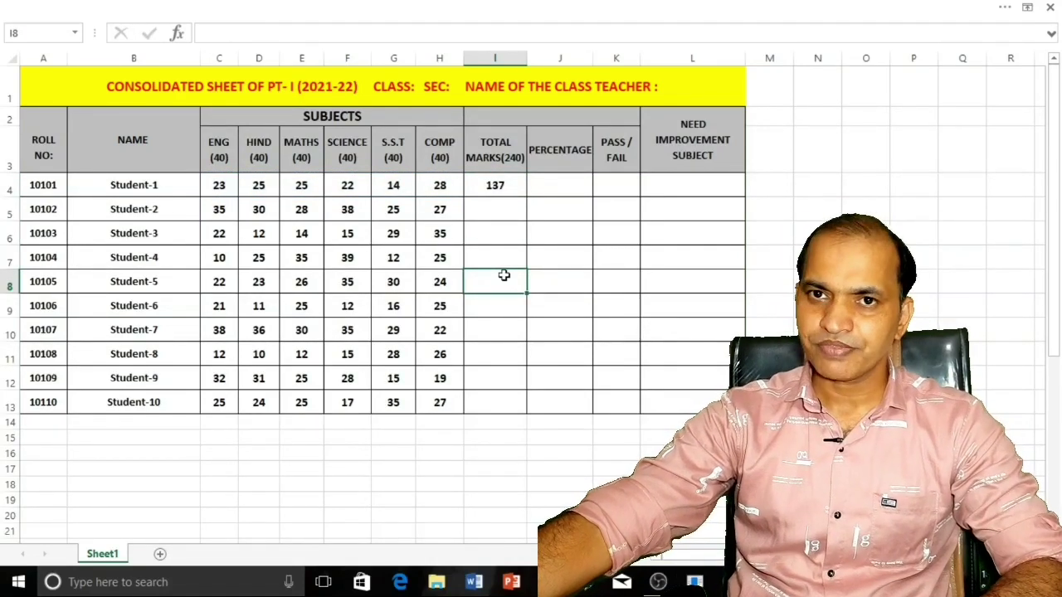
# Fill the total marks formula from I4 down to I13 for all the remaining students
pyautogui.click(501, 184)
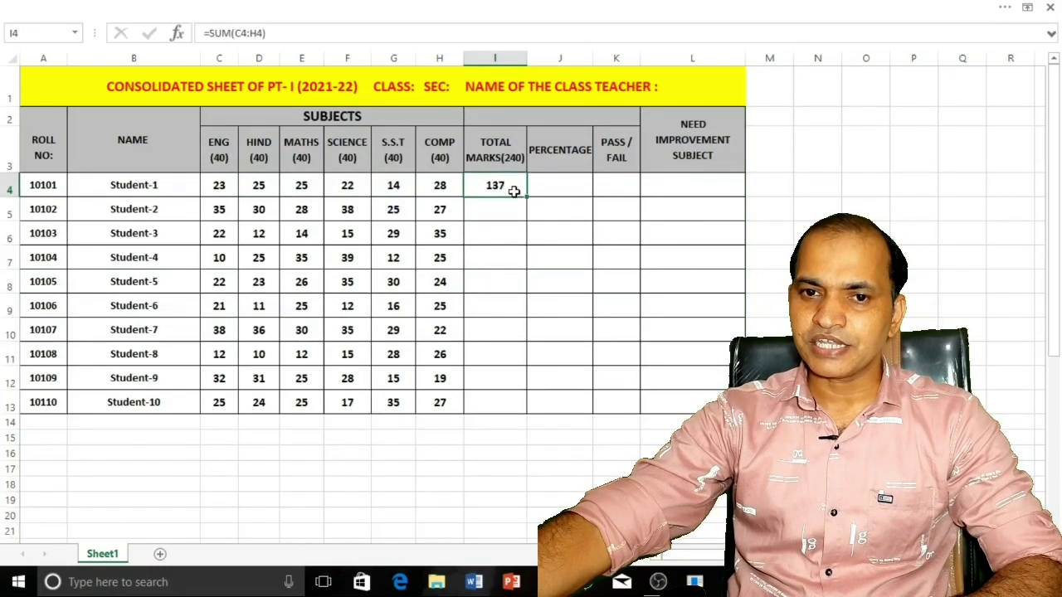
pyautogui.moveTo(527, 199); pyautogui.dragTo(532, 404)
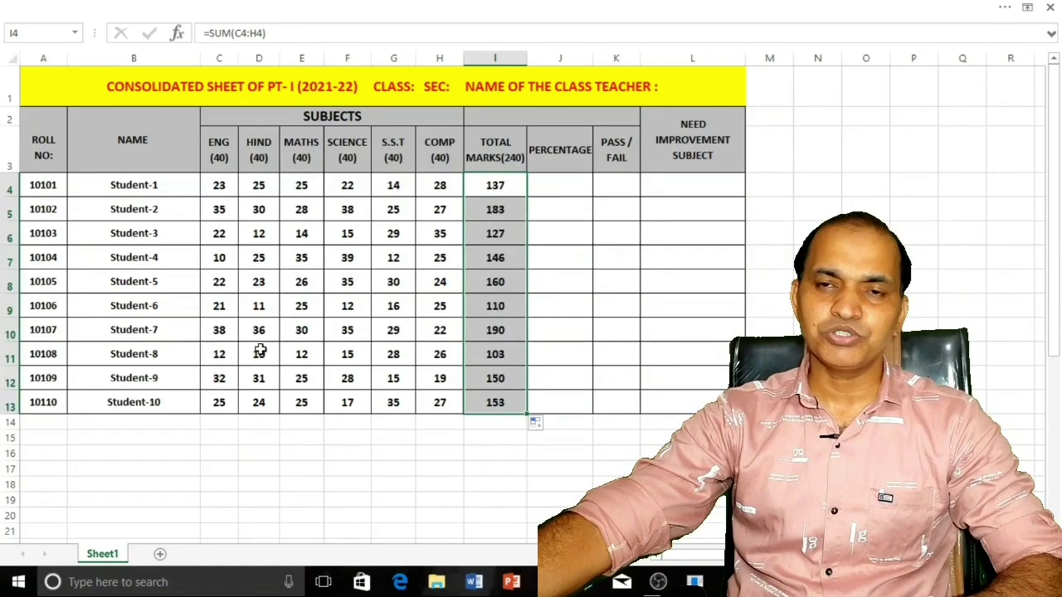
pyautogui.click(309, 468)
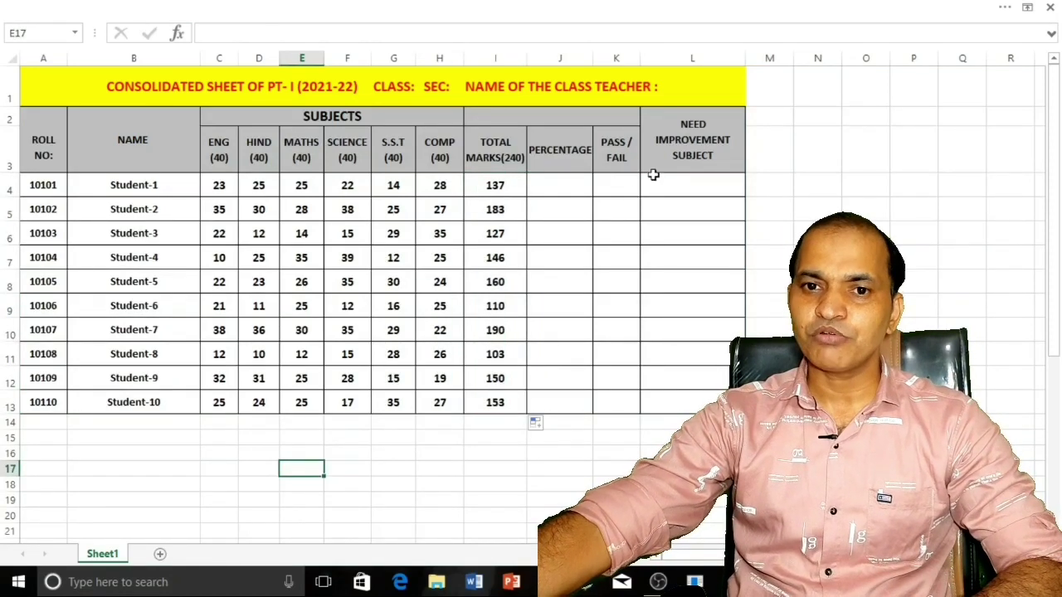
# Enter =I4*100/240 in J4 to calculate Student-1's percentage
pyautogui.click(564, 185)
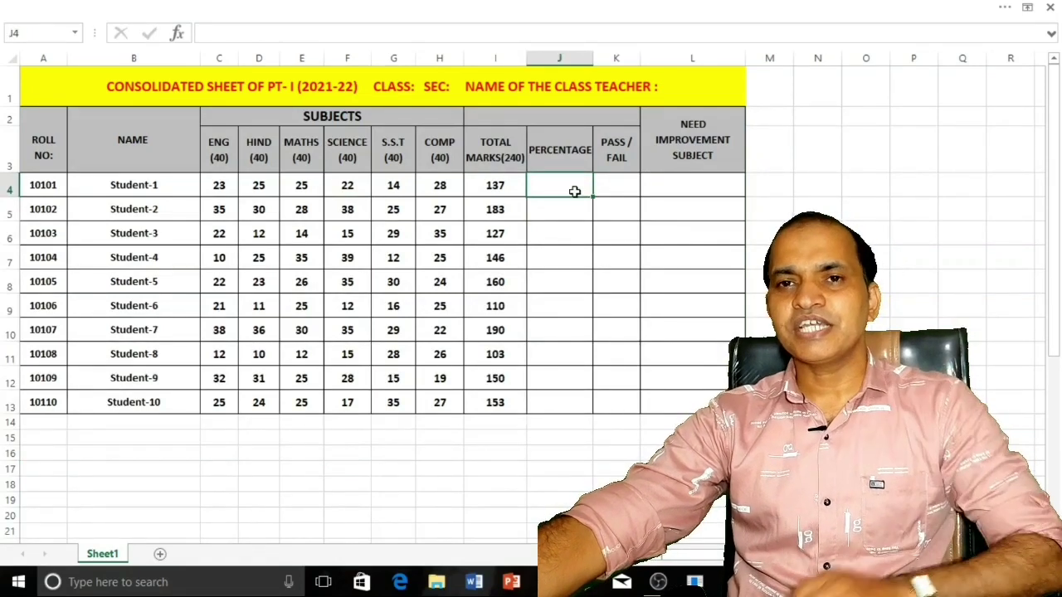
pyautogui.click(590, 282)
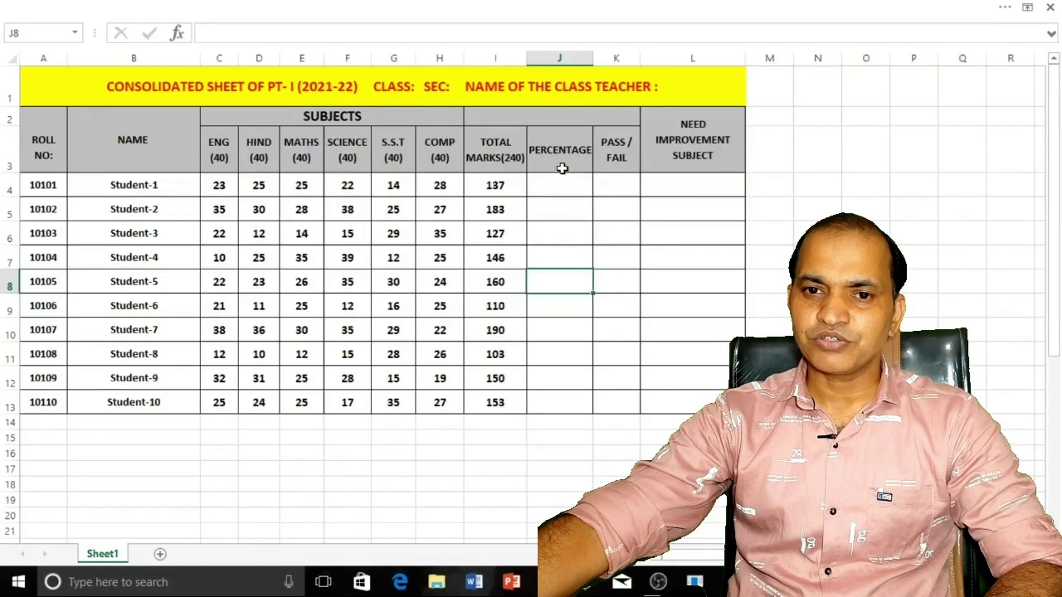
pyautogui.click(560, 191)
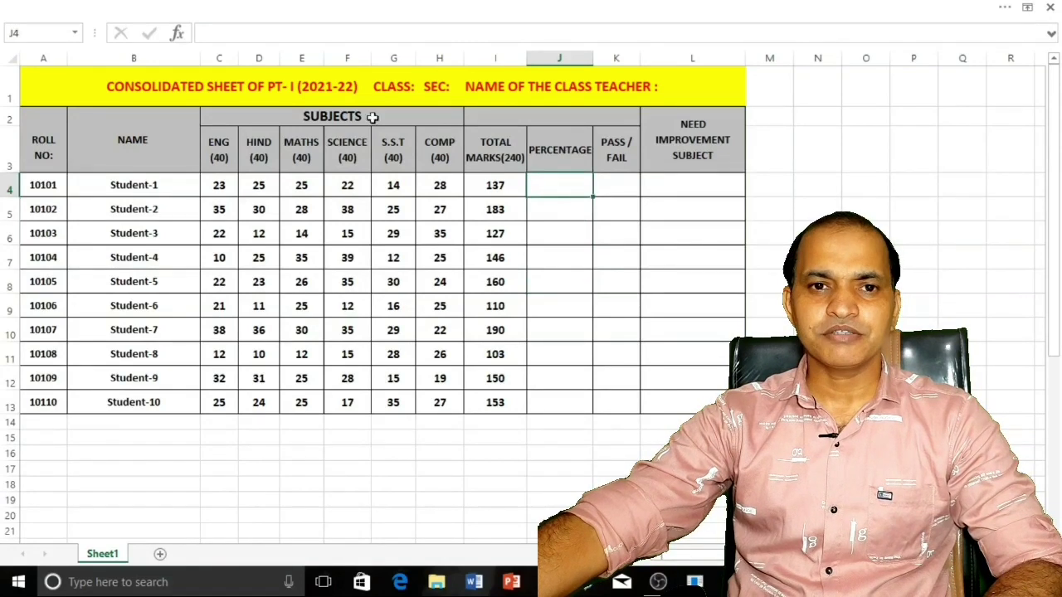
pyautogui.click(216, 33)
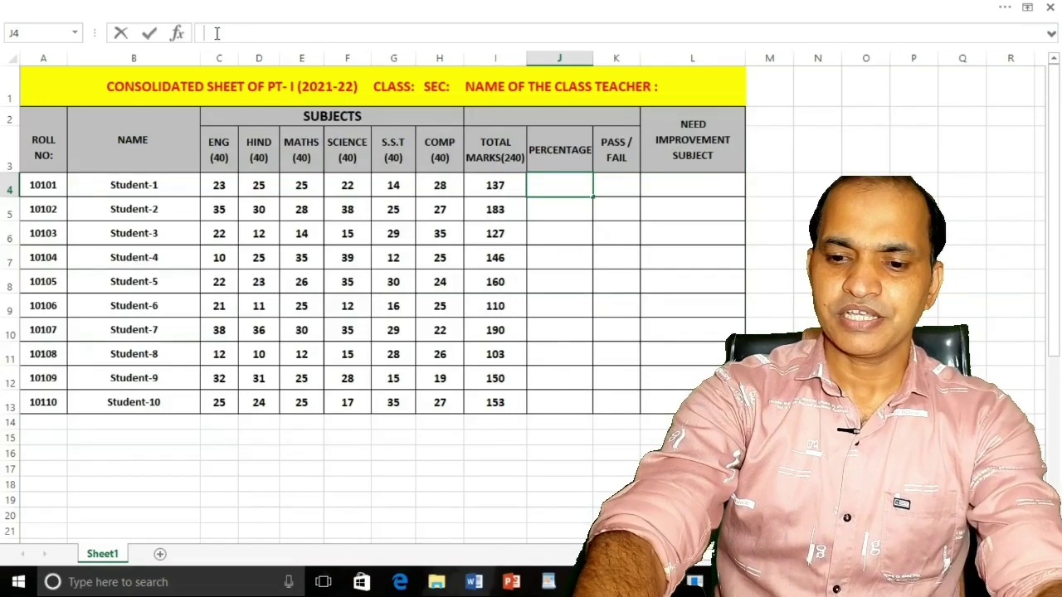
pyautogui.write('=')
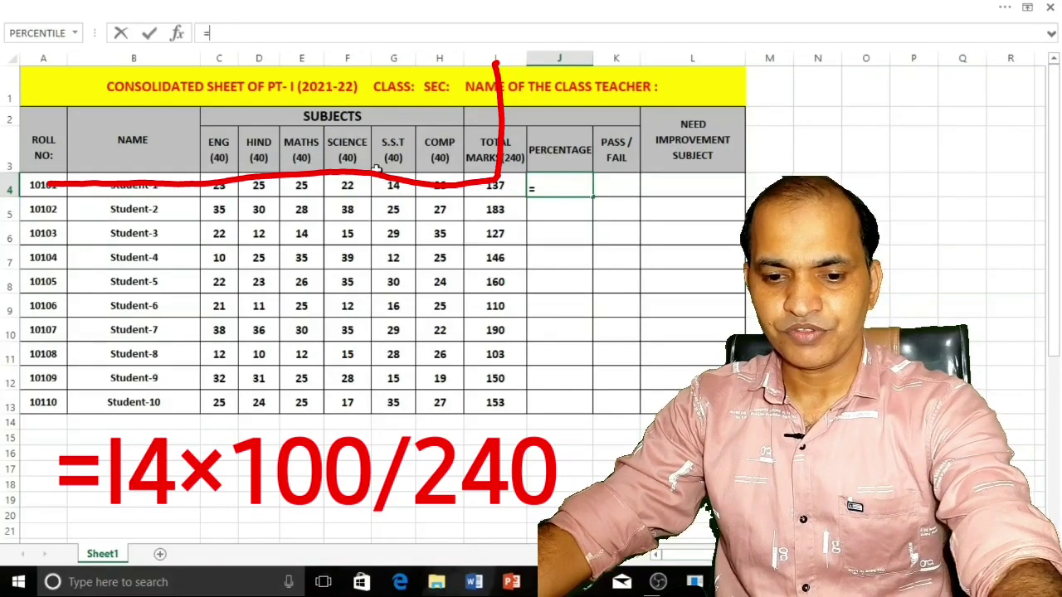
pyautogui.write('i4')
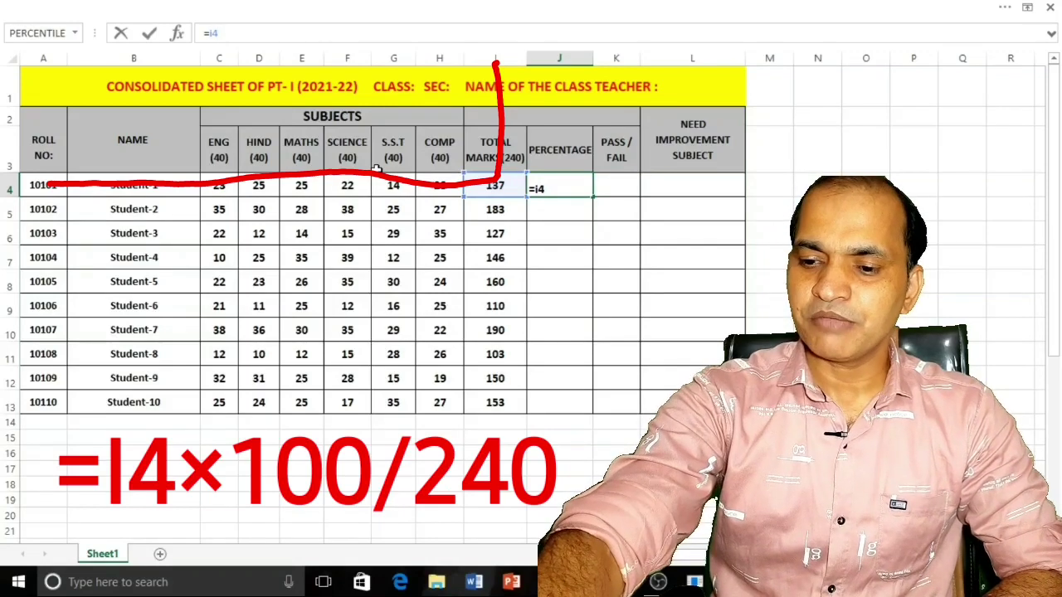
pyautogui.write('*100')
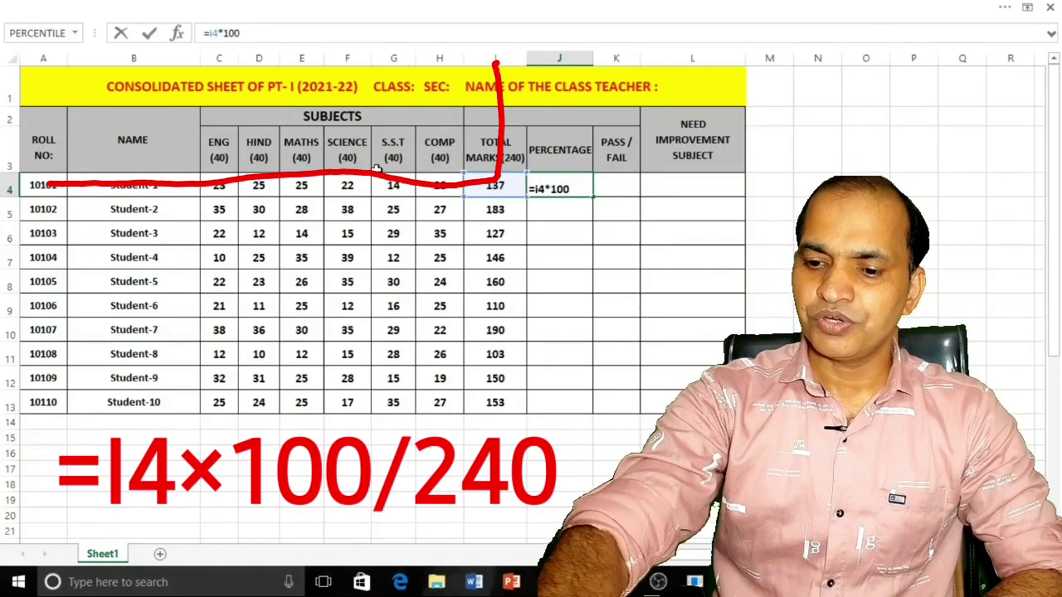
pyautogui.write('/240')
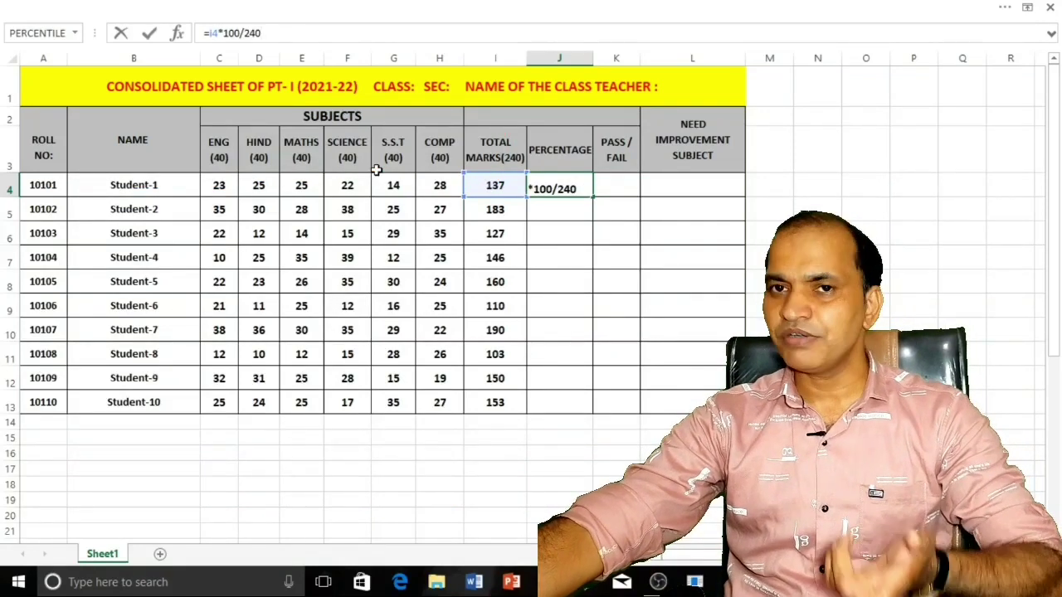
pyautogui.click(560, 348)
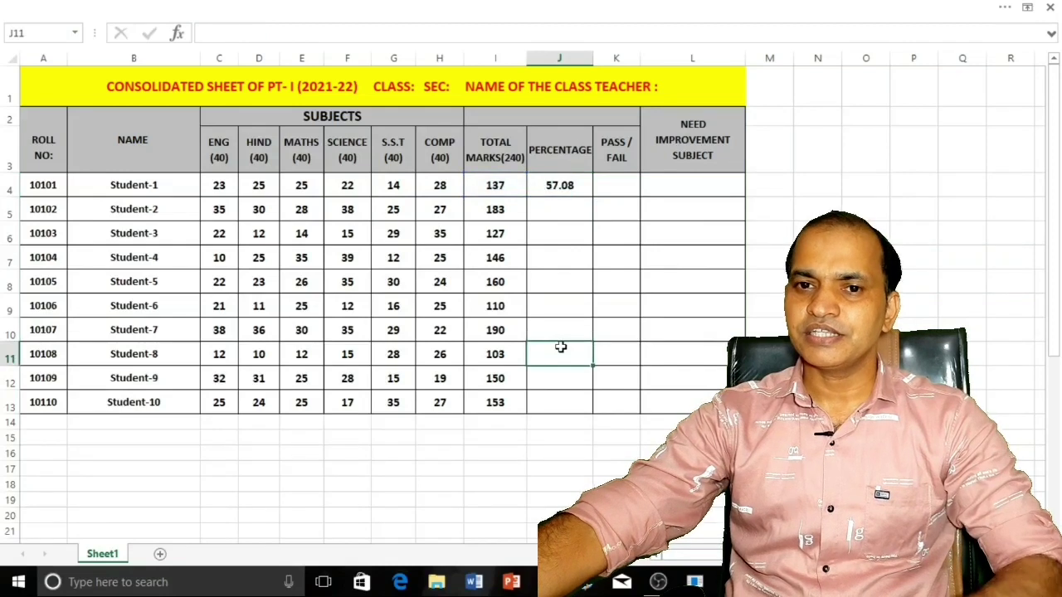
# Fill the percentage formula from J4 down to J13 for all the remaining students
pyautogui.click(576, 187)
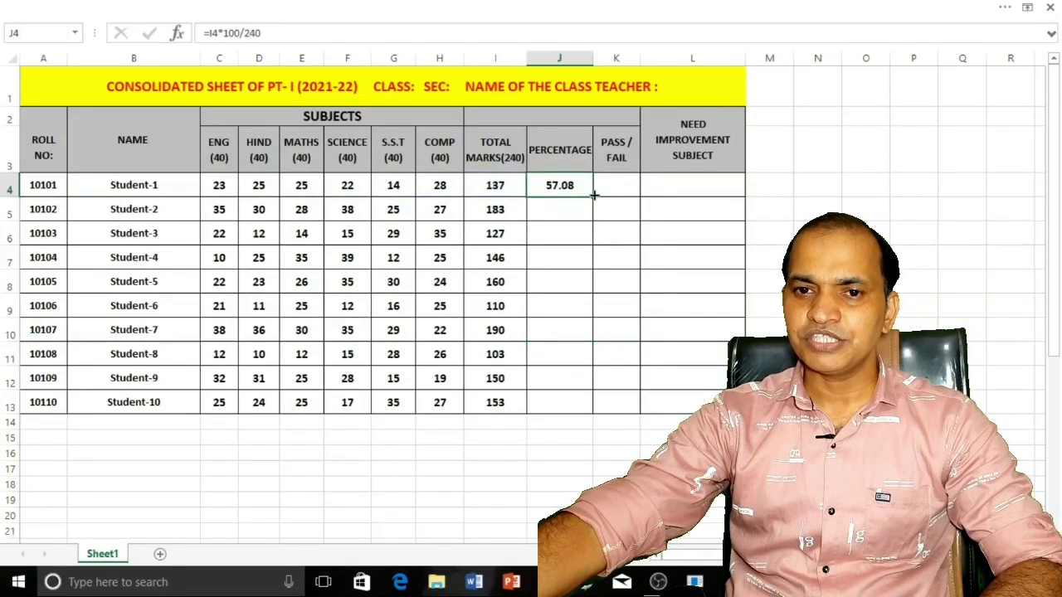
pyautogui.moveTo(593, 194); pyautogui.dragTo(606, 419)
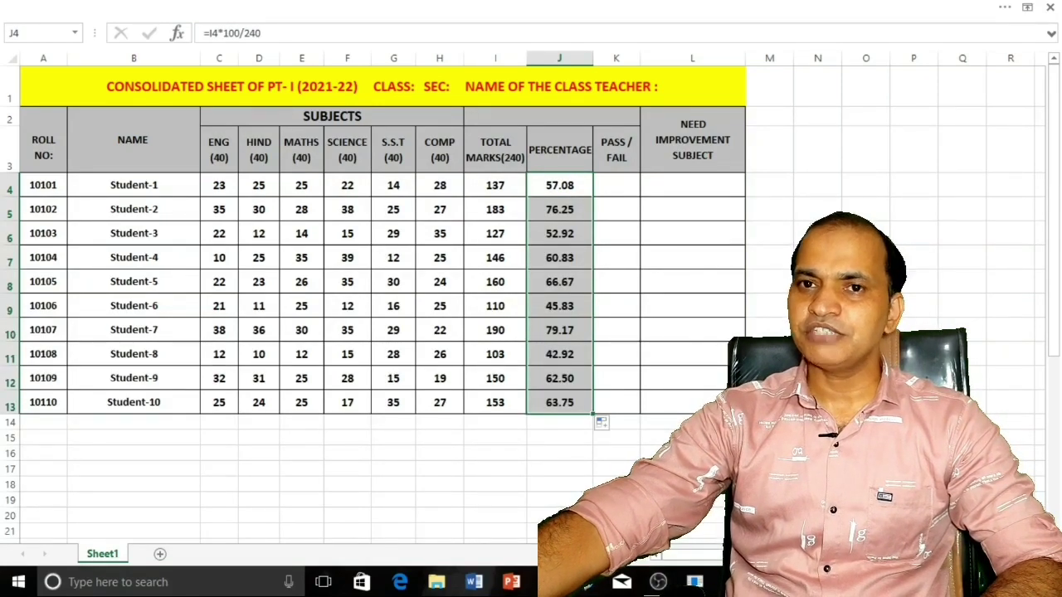
pyautogui.click(769, 516)
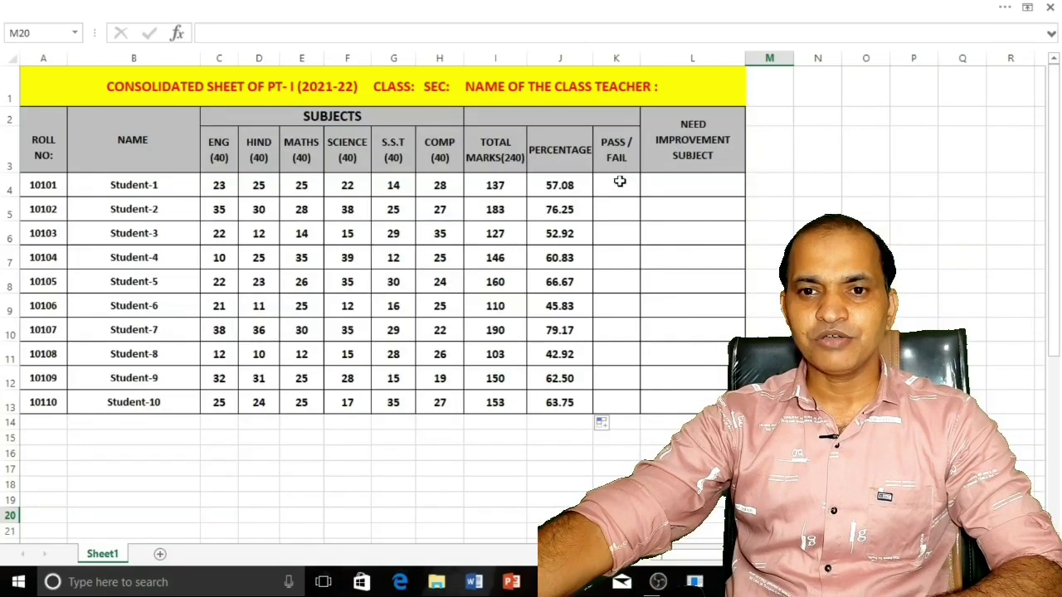
# Begin Student-1's pass/fail formula in K4 with =IF(AND( and the English condition C4>=13, followed by a comma
pyautogui.click(618, 182)
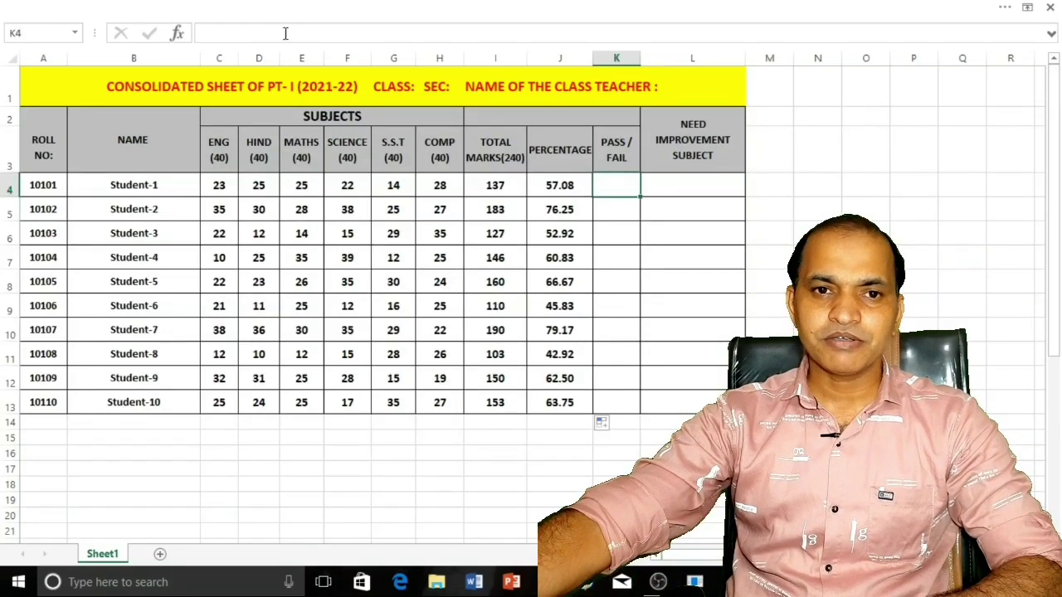
pyautogui.click(229, 38)
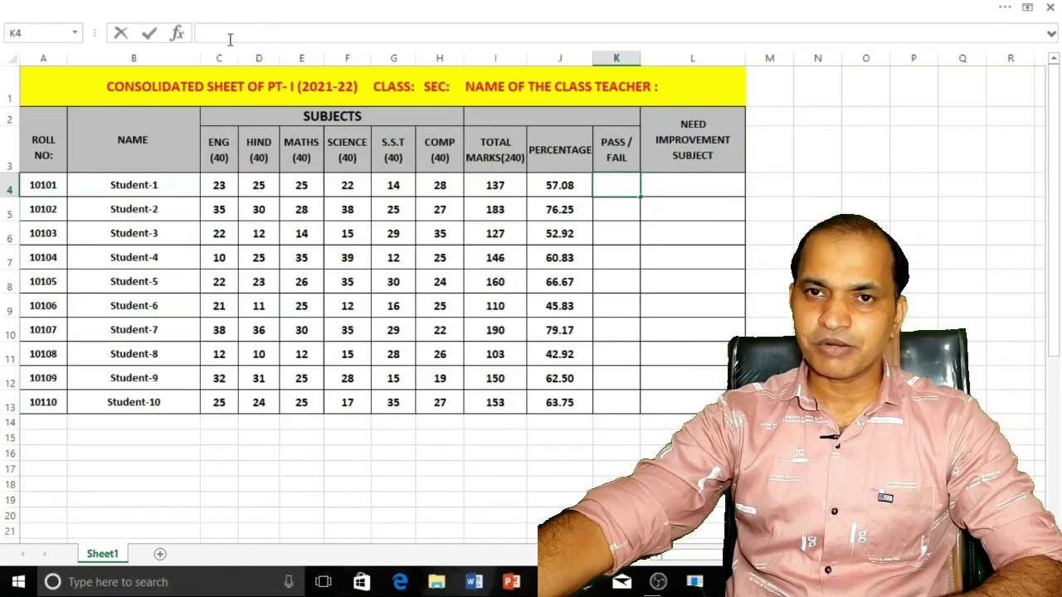
pyautogui.write('=')
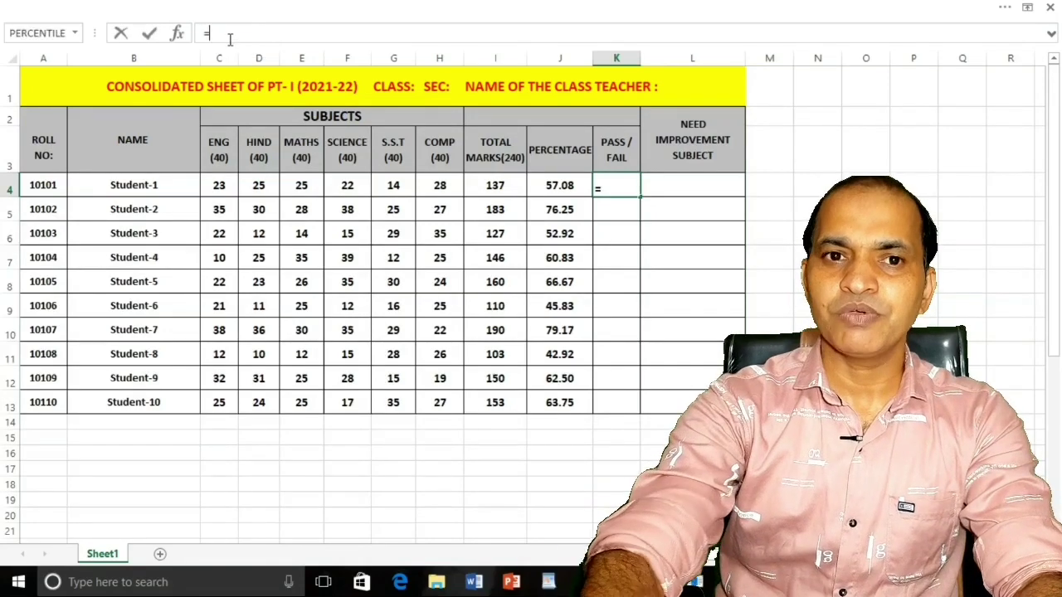
pyautogui.write('if')
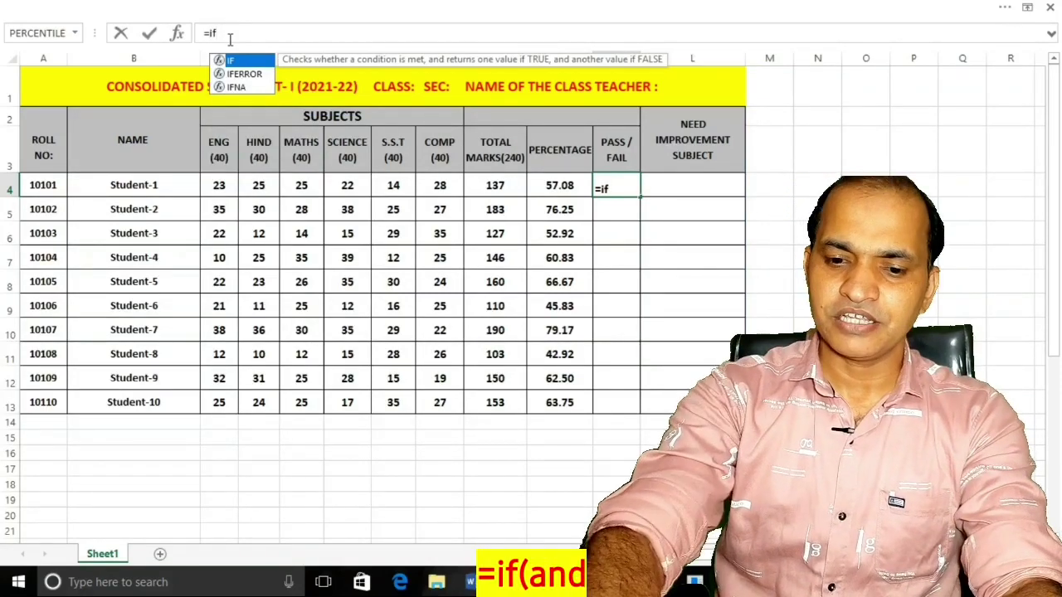
pyautogui.write('(')
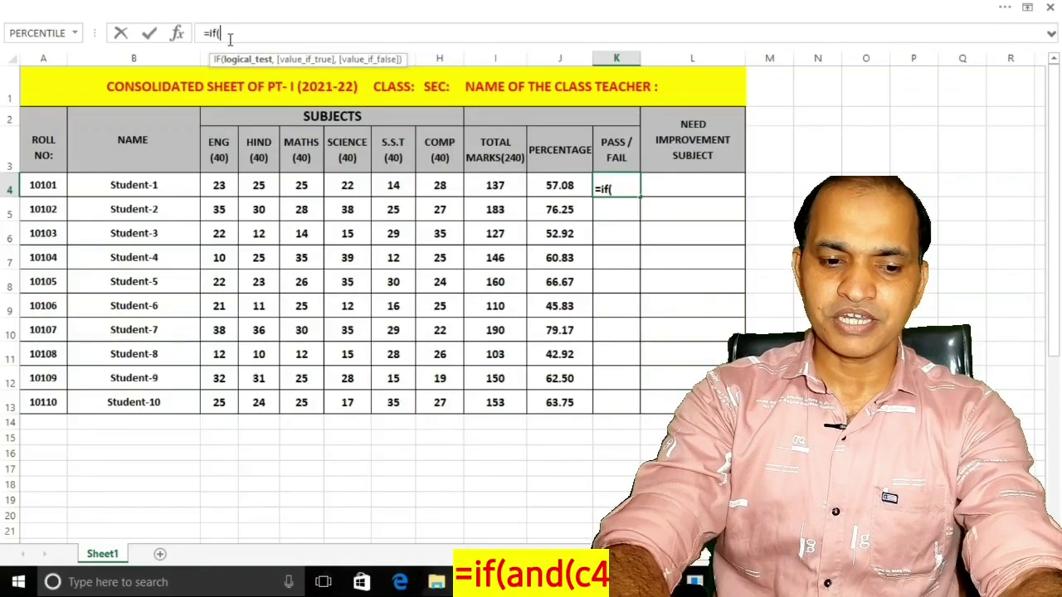
pyautogui.write('and')
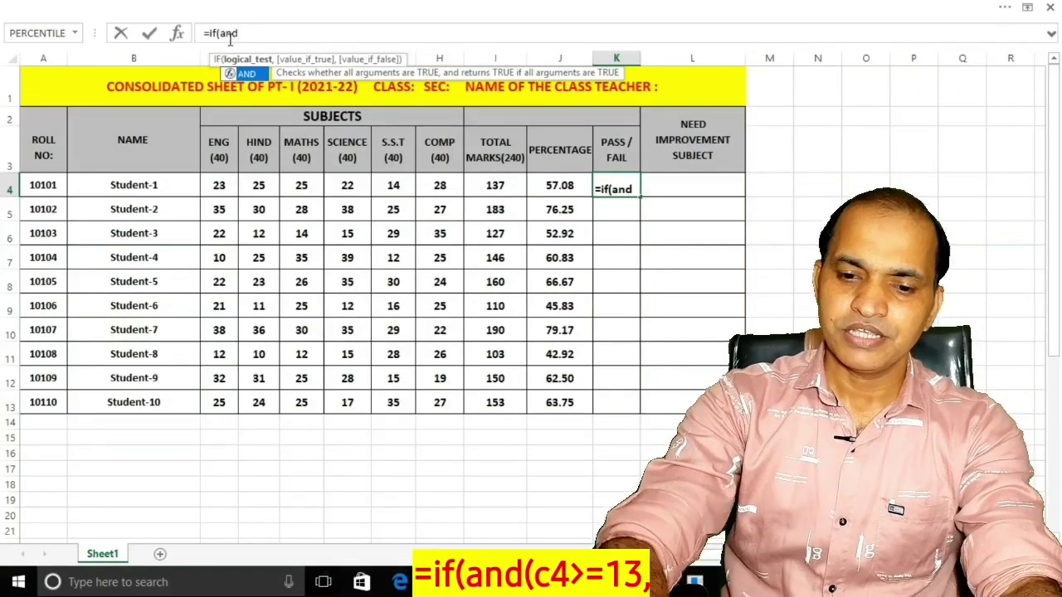
pyautogui.write('(')
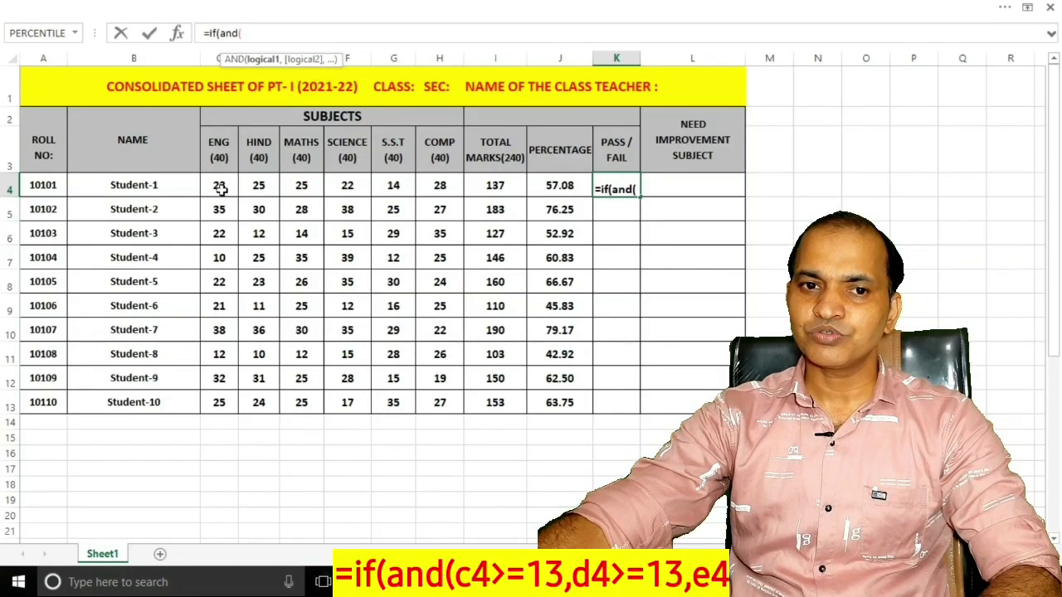
pyautogui.click(221, 187)
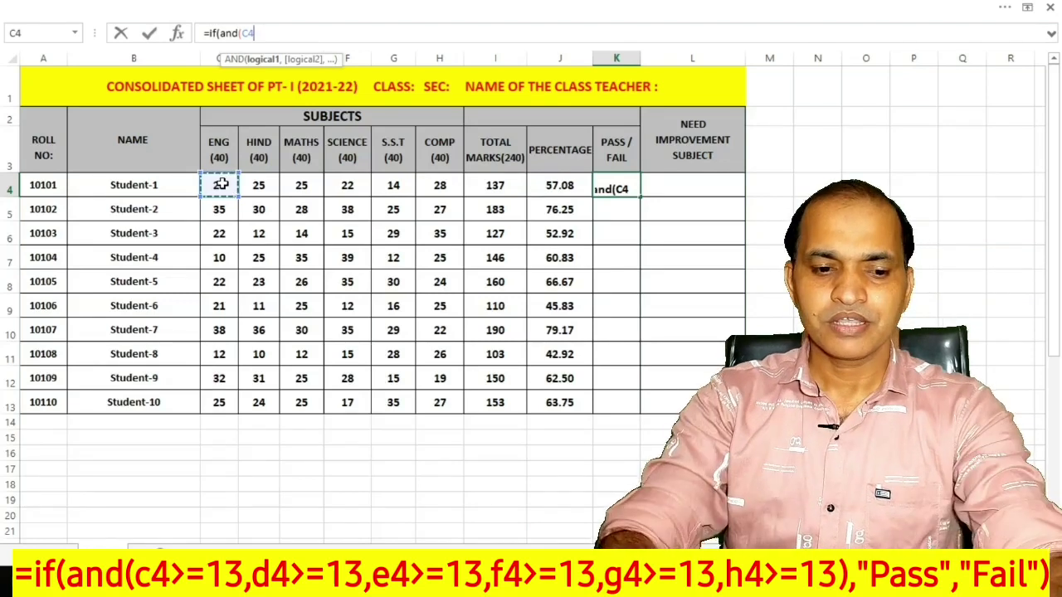
pyautogui.write('>=')
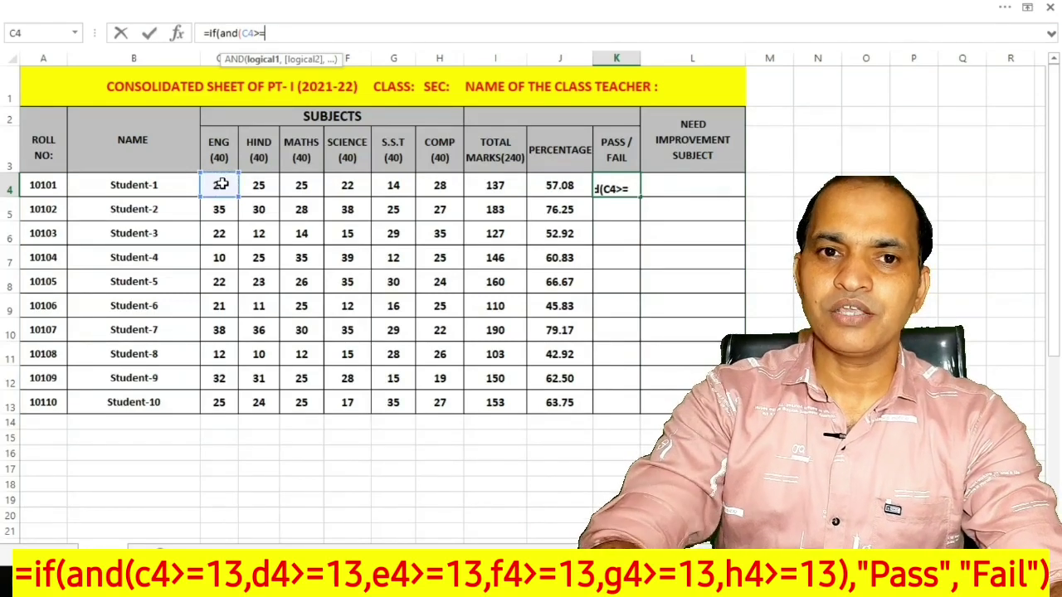
pyautogui.write('13')
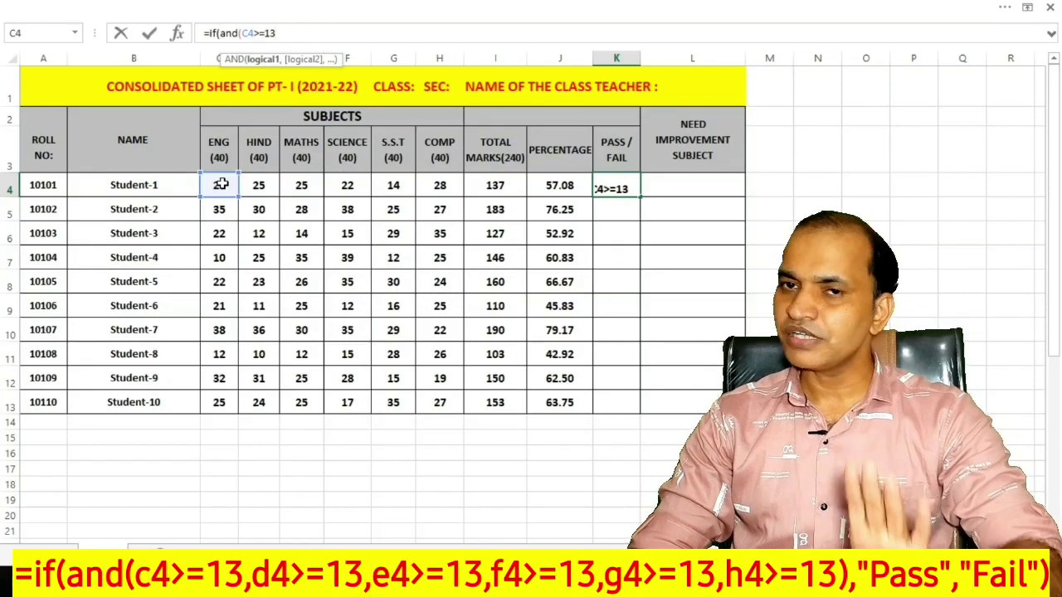
pyautogui.write(',')
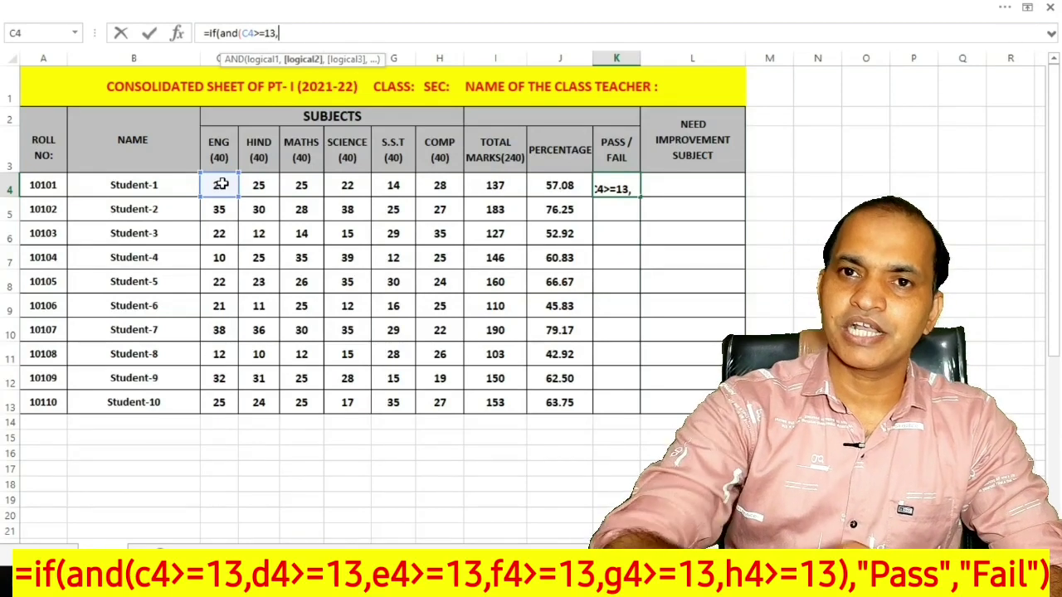
# Add the conditions D4>=13, E4>=13, F4>=13, G4>=13 and H4>=13 to the K4 formula and close the AND function
pyautogui.click(269, 191)
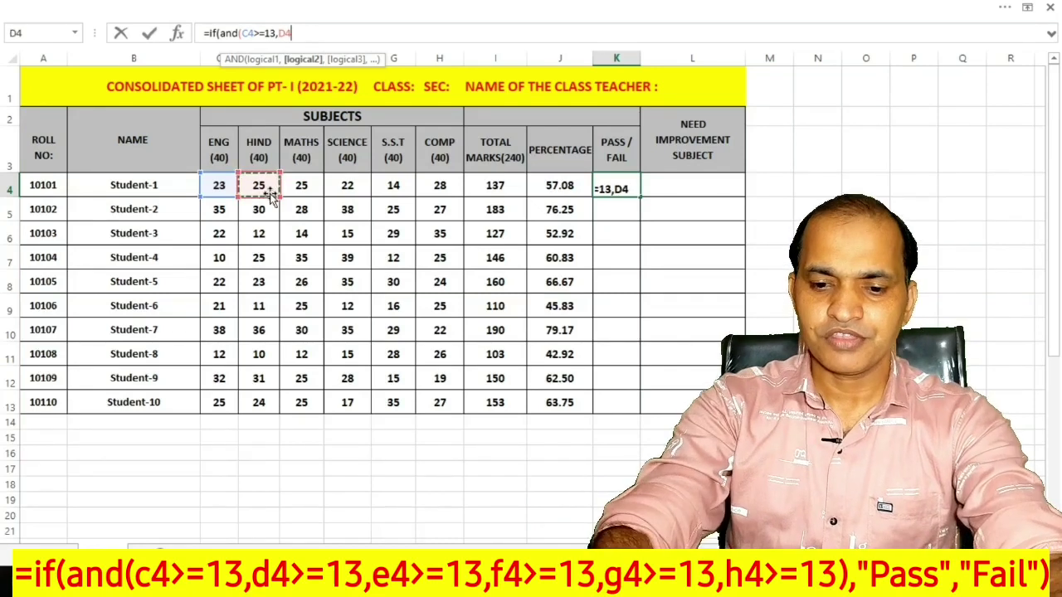
pyautogui.write('>=13,')
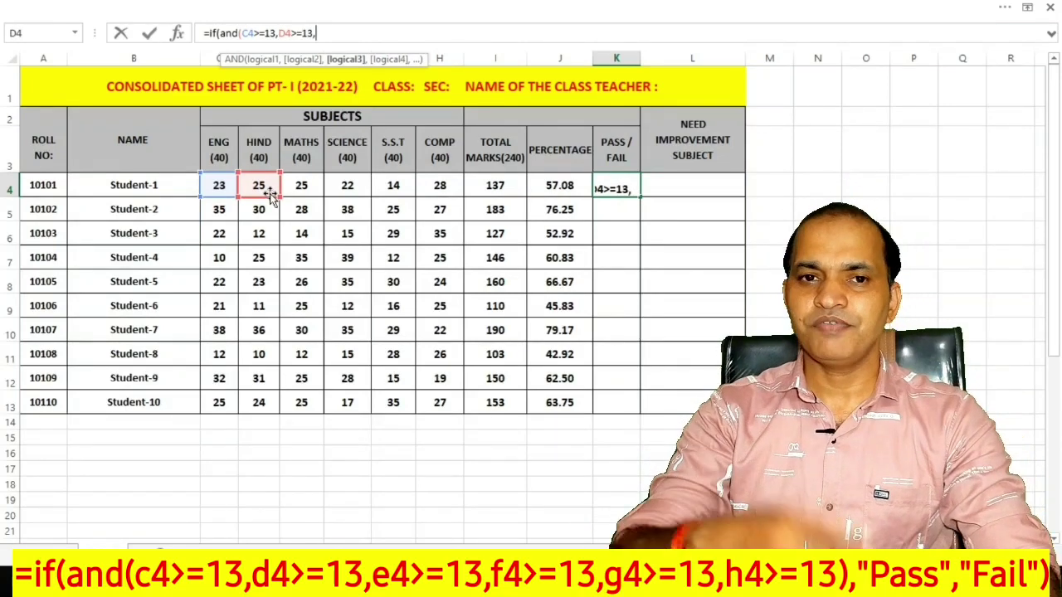
pyautogui.click(314, 187)
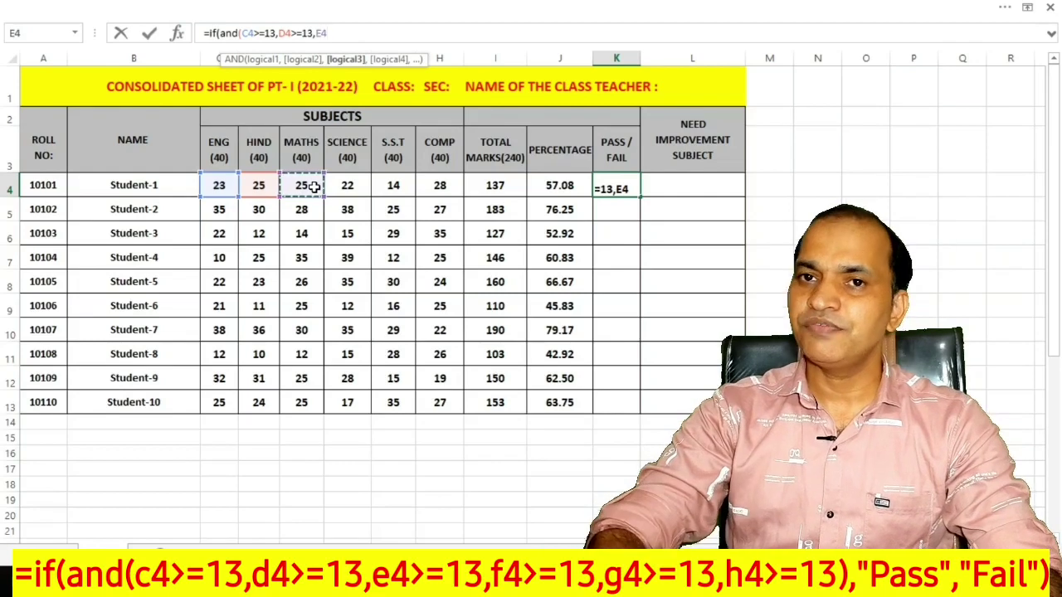
pyautogui.write('>=')
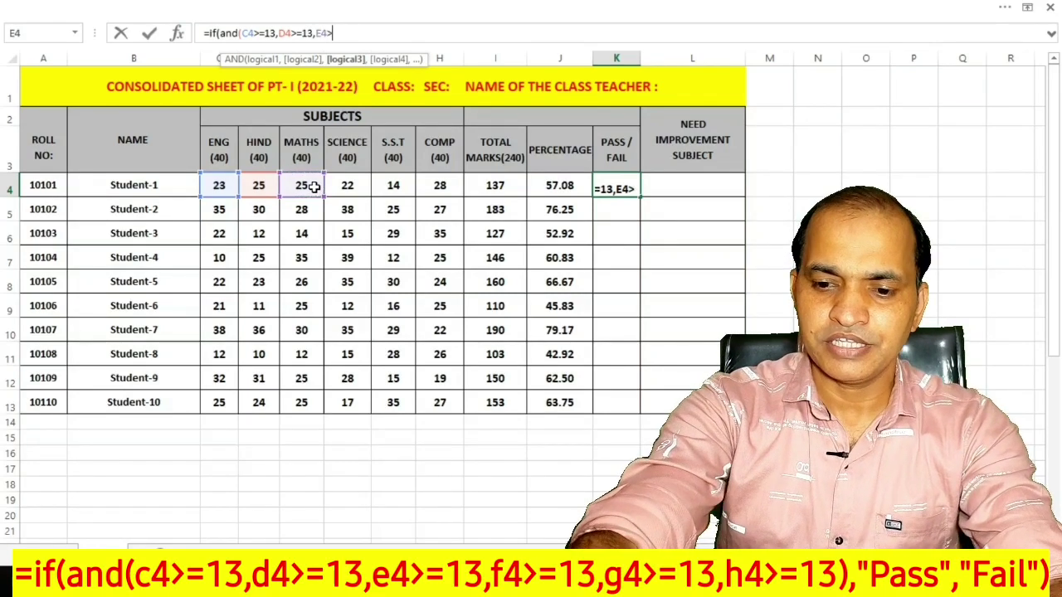
pyautogui.write('13,')
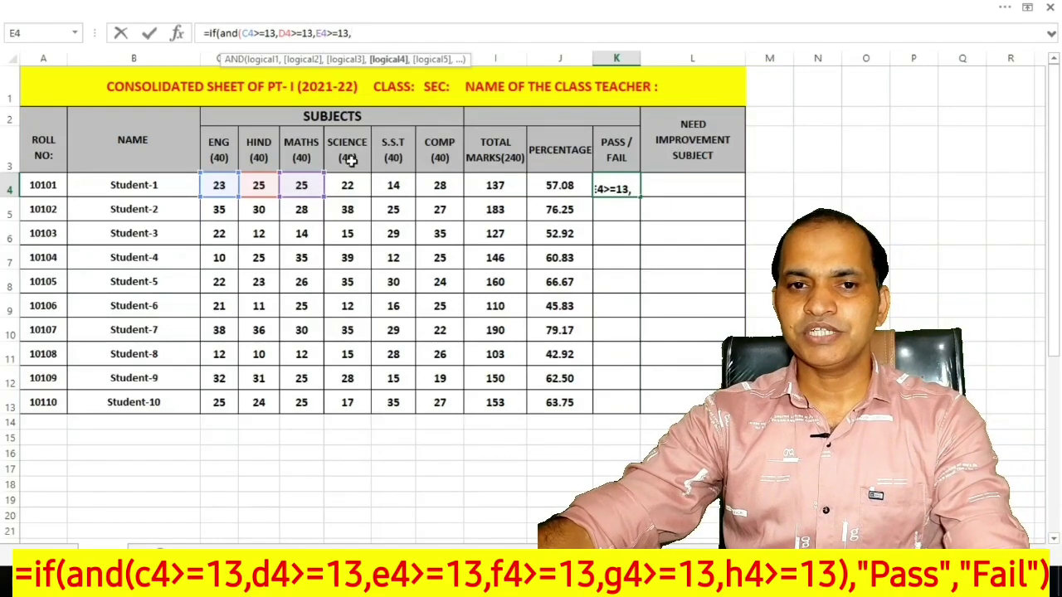
pyautogui.click(344, 187)
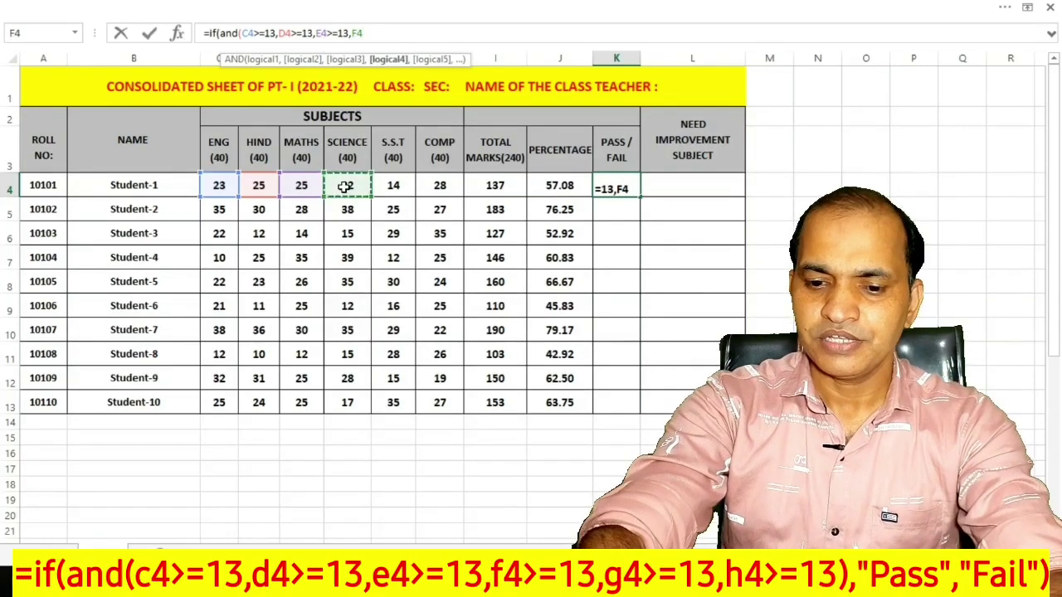
pyautogui.write('>=13,')
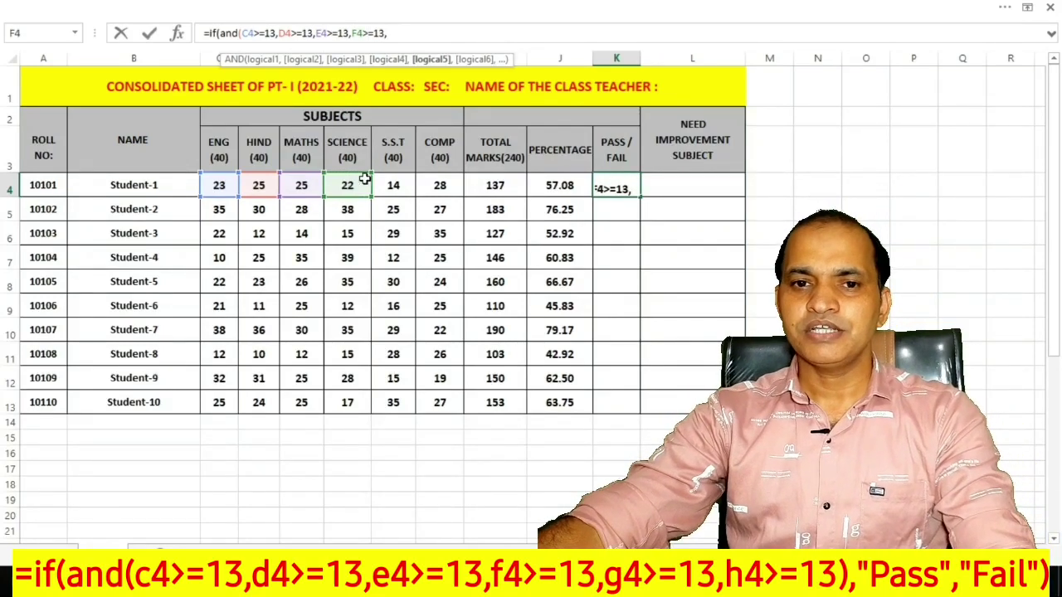
pyautogui.click(395, 187)
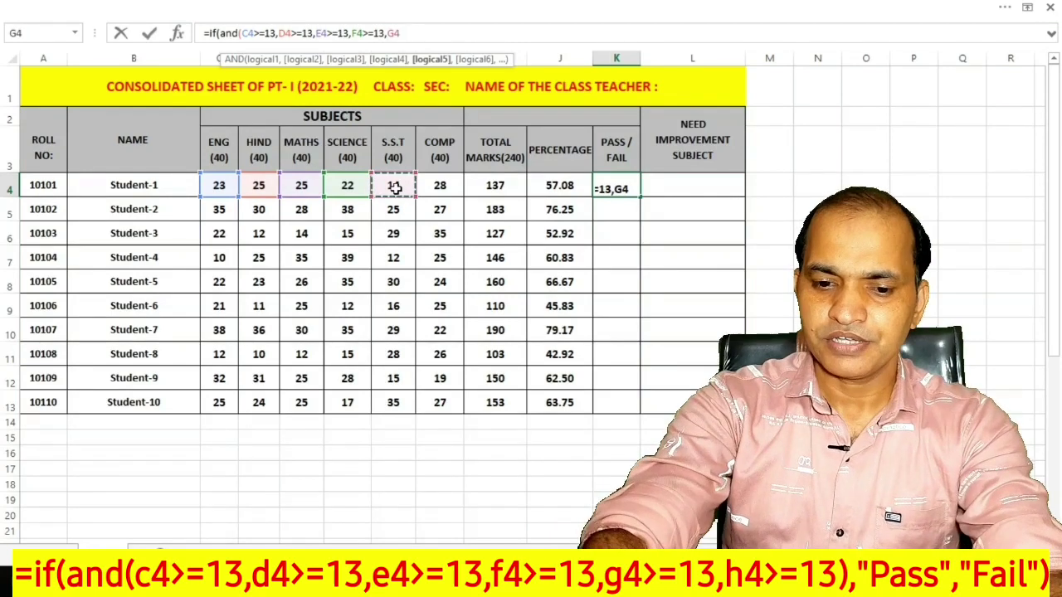
pyautogui.write('>=13,')
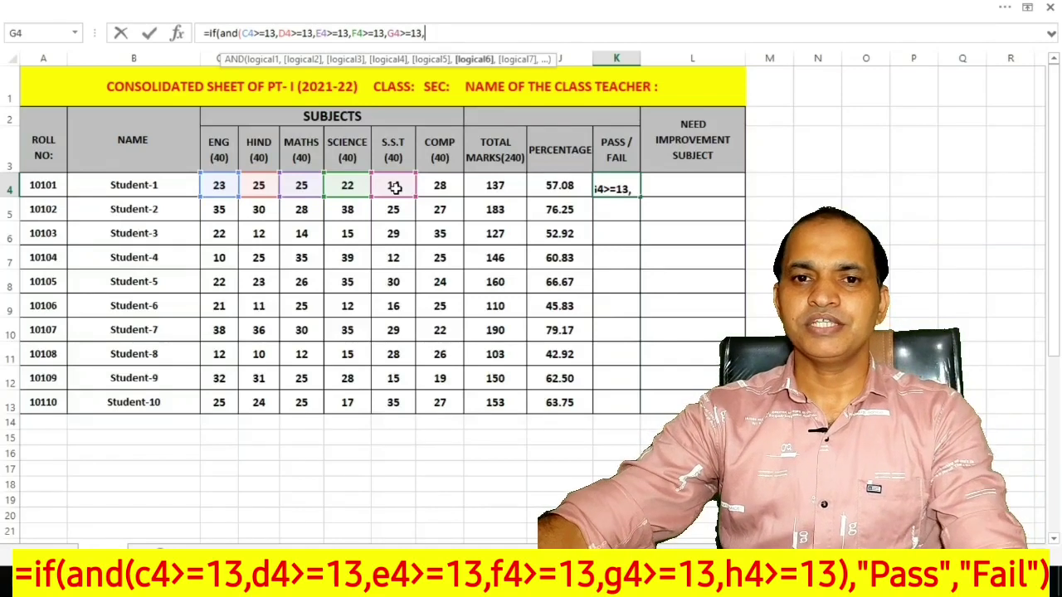
pyautogui.click(441, 185)
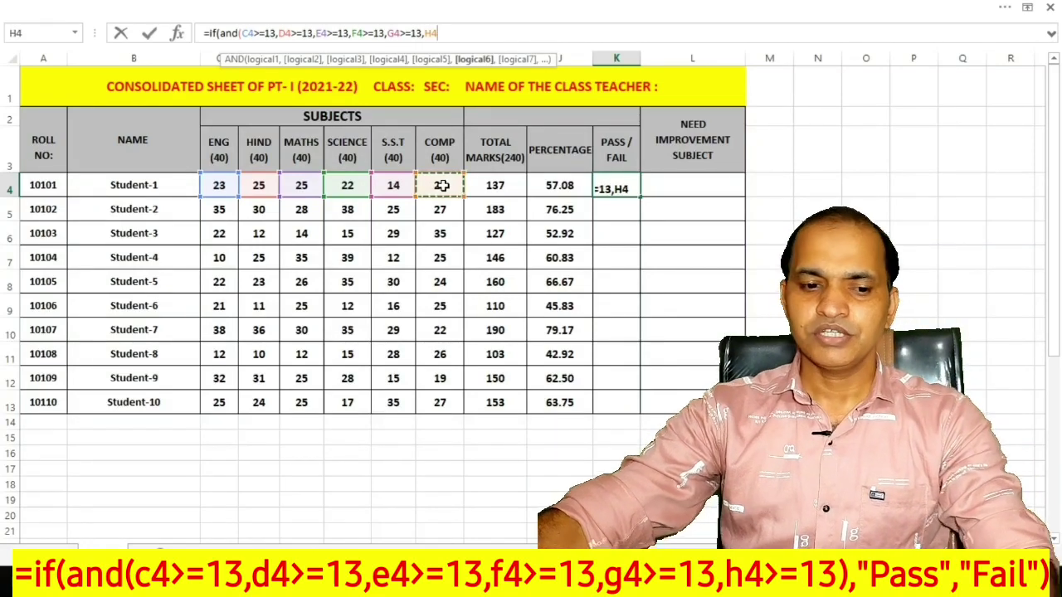
pyautogui.write('>=13')
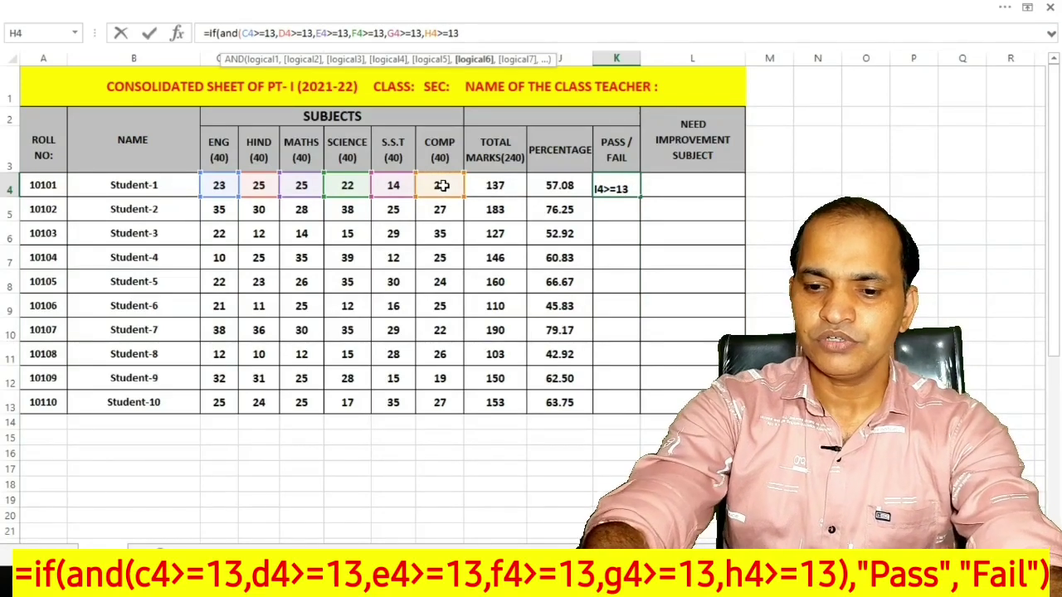
pyautogui.write(')')
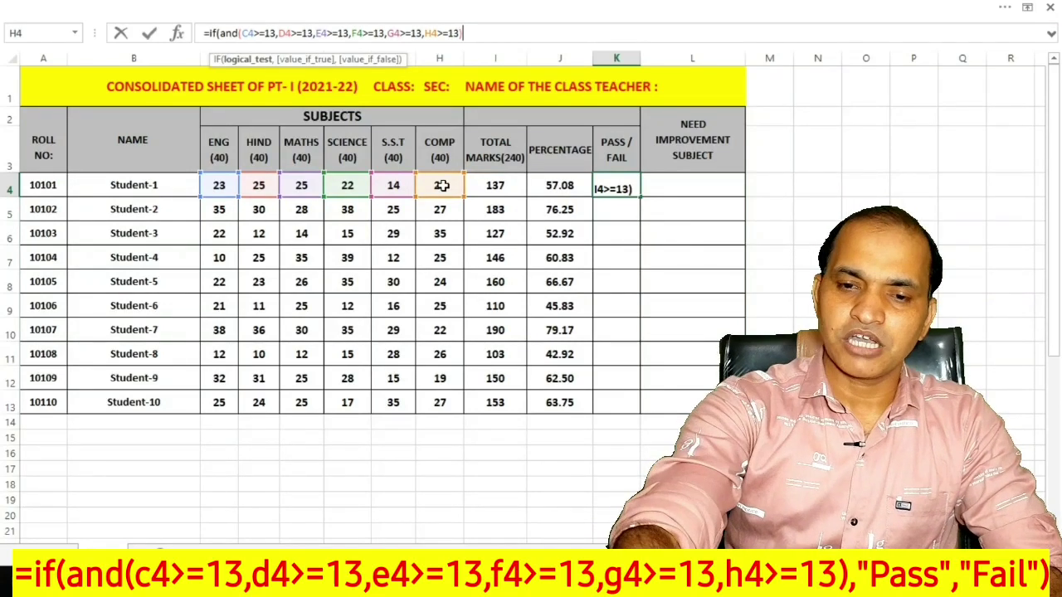
# Complete the K4 formula with "Pass" as the true result and "Fail" as the false result, and commit it
pyautogui.write(',')
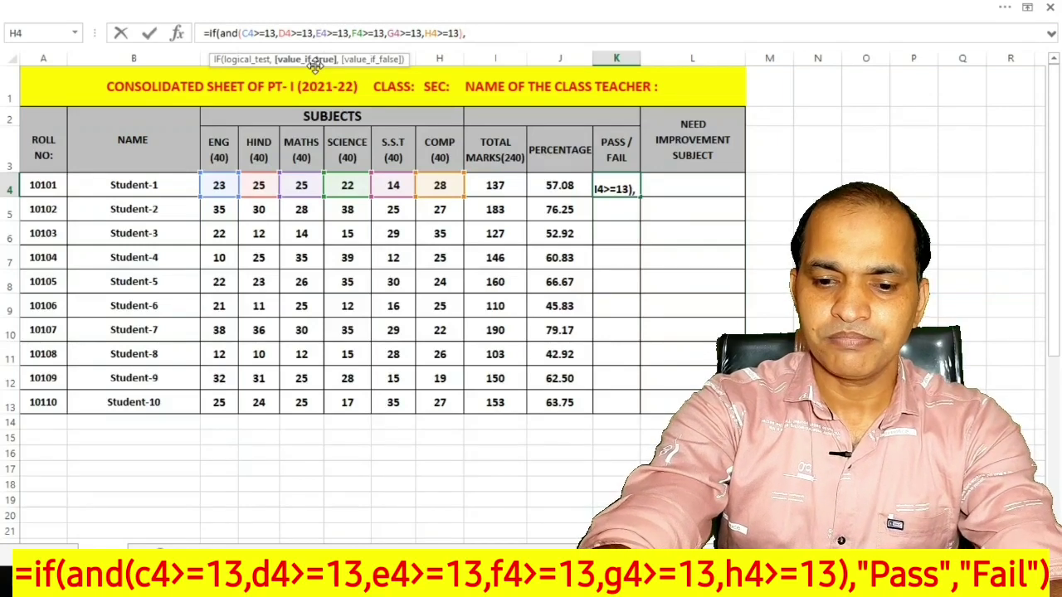
pyautogui.write('"Pass')
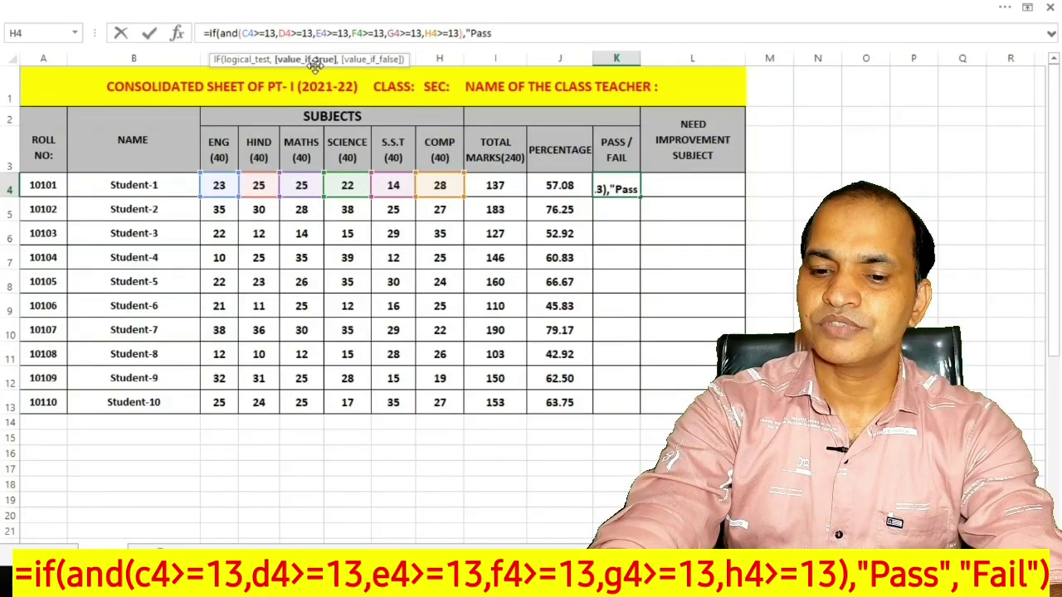
pyautogui.write('",')
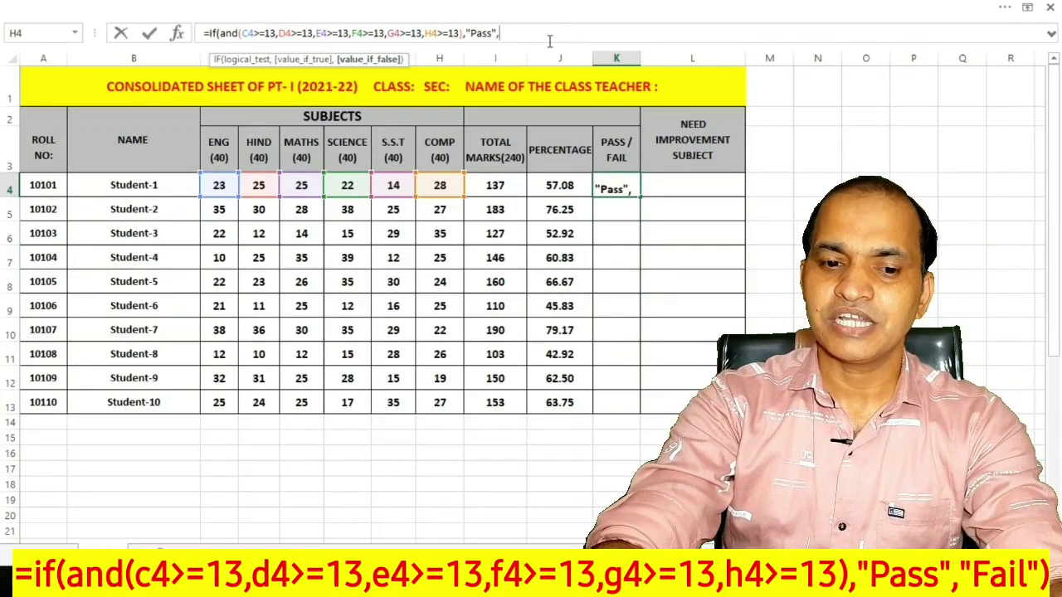
pyautogui.write('"Fail')
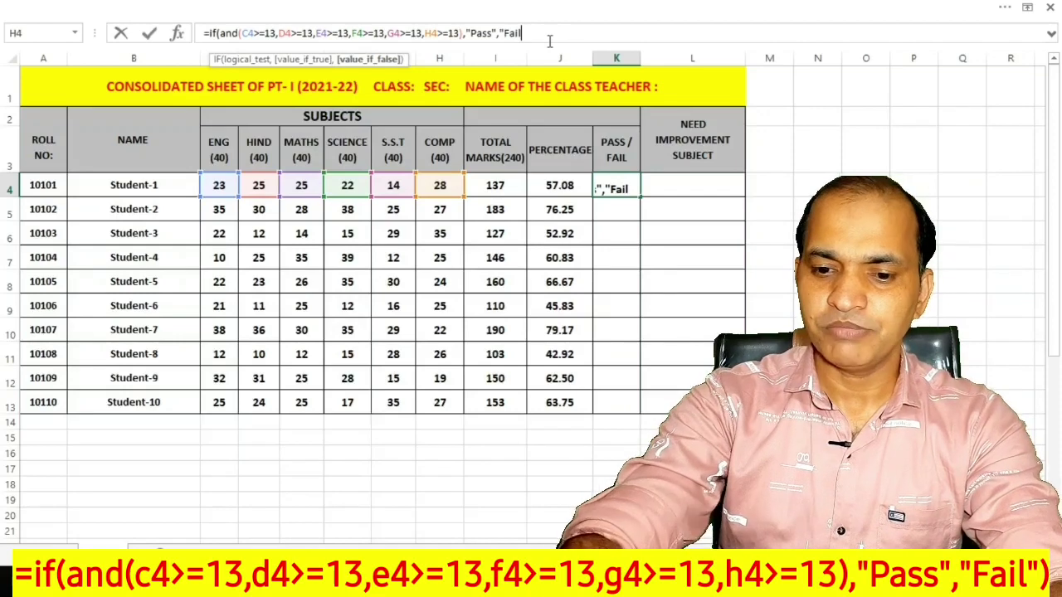
pyautogui.write('")')
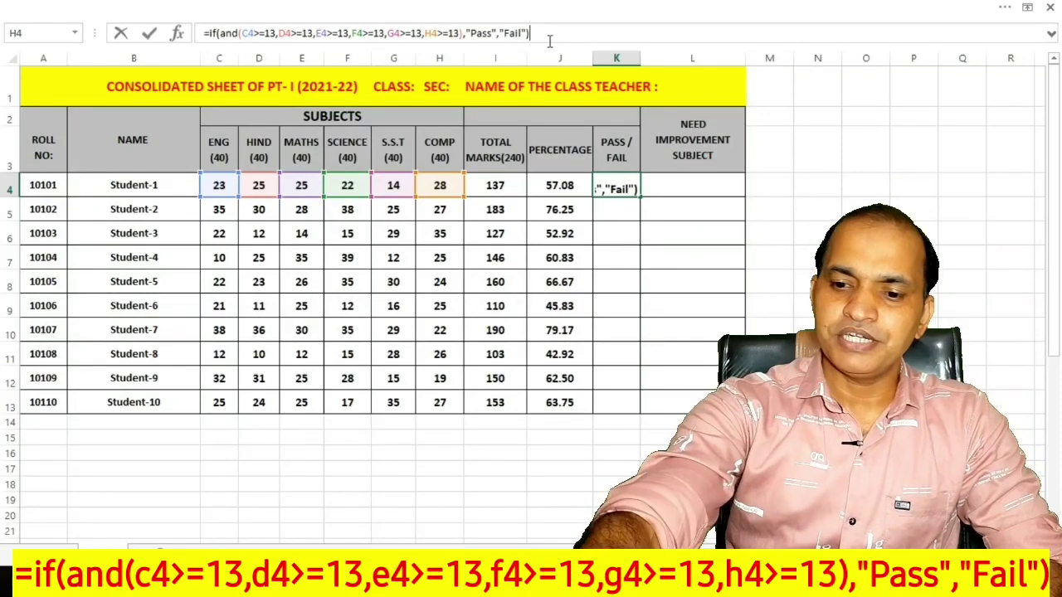
pyautogui.press('Return')
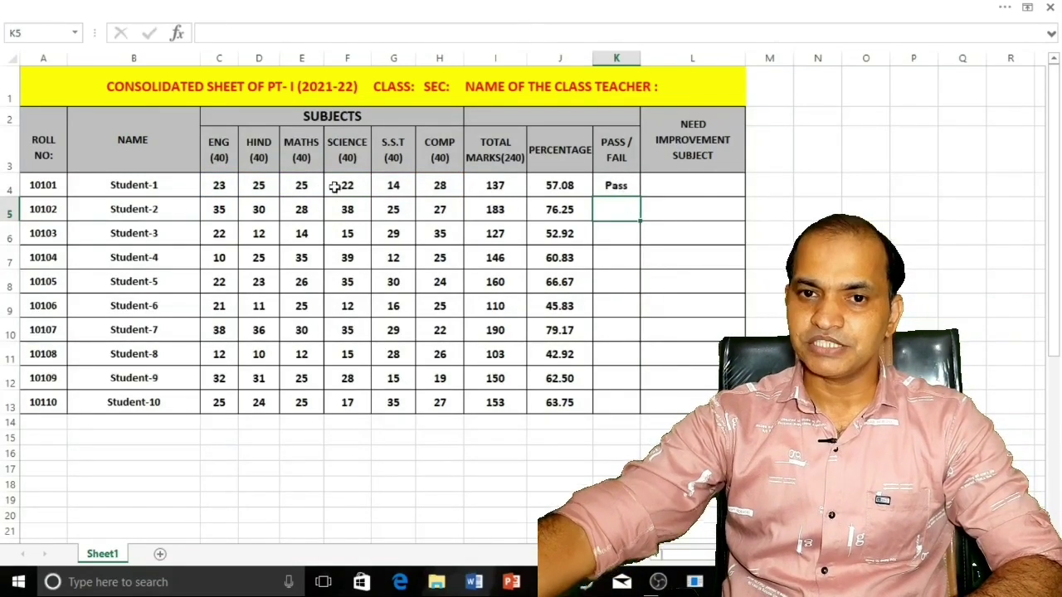
# Fill the pass/fail formula from K4 down to K13 for all the remaining students
pyautogui.click(615, 179)
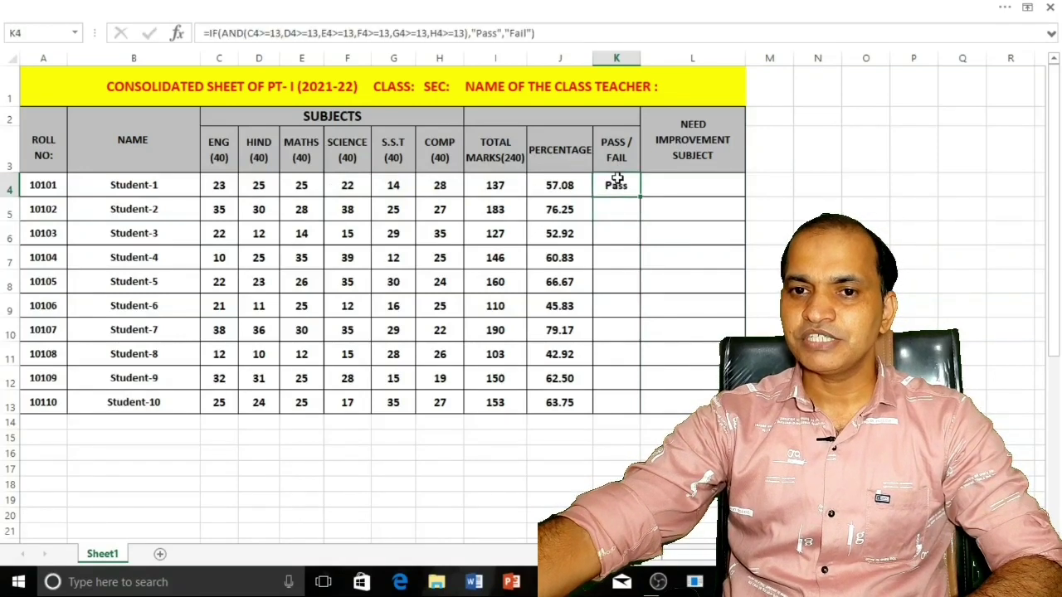
pyautogui.moveTo(638, 196); pyautogui.dragTo(644, 415)
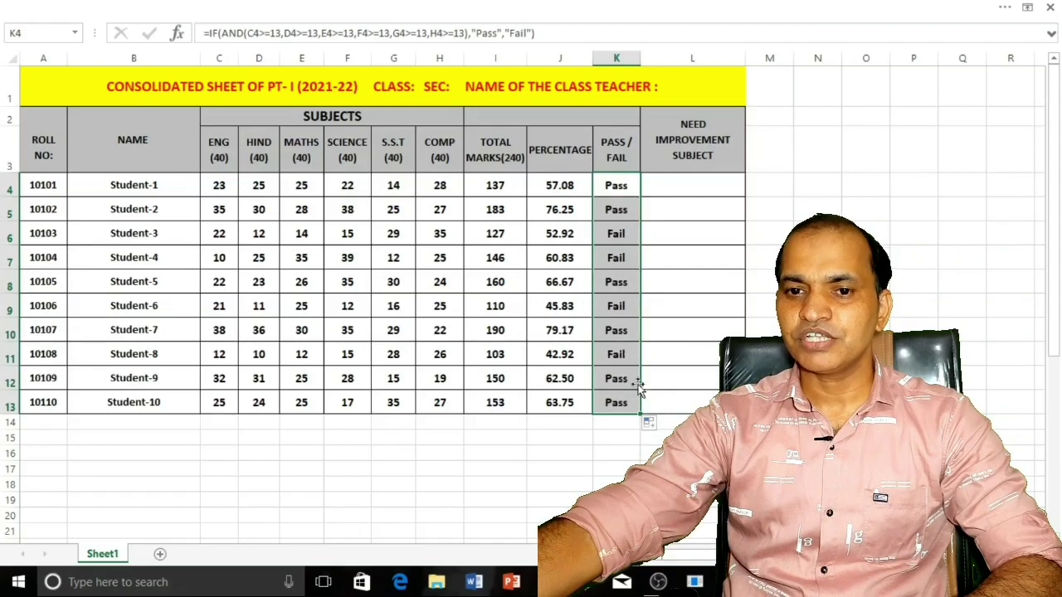
pyautogui.click(865, 329)
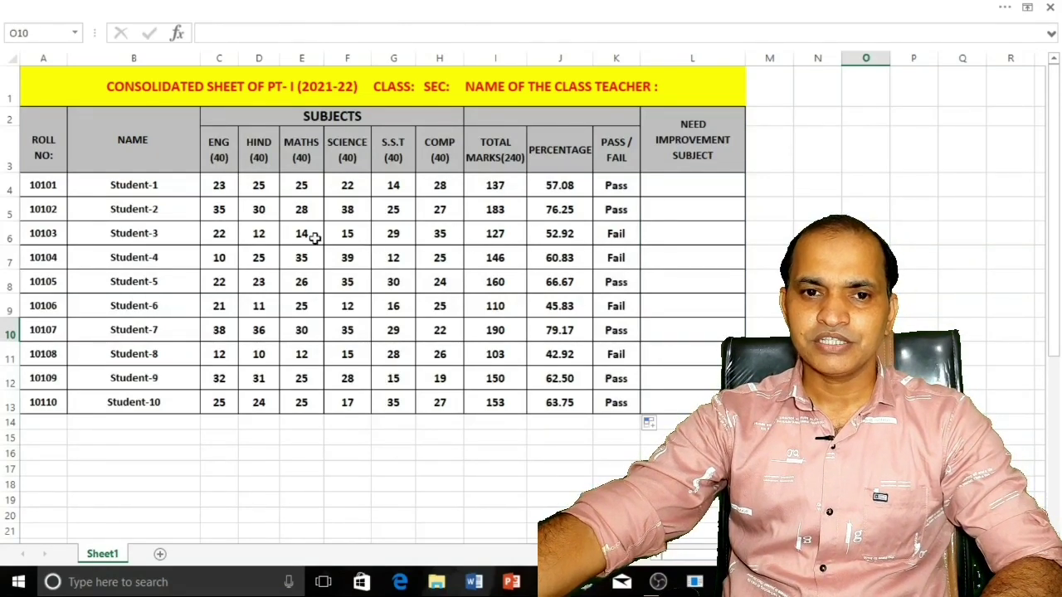
# Change Student-3's Hindi mark in D6 to 14 to test the pass/fail formula
pyautogui.click(256, 238)
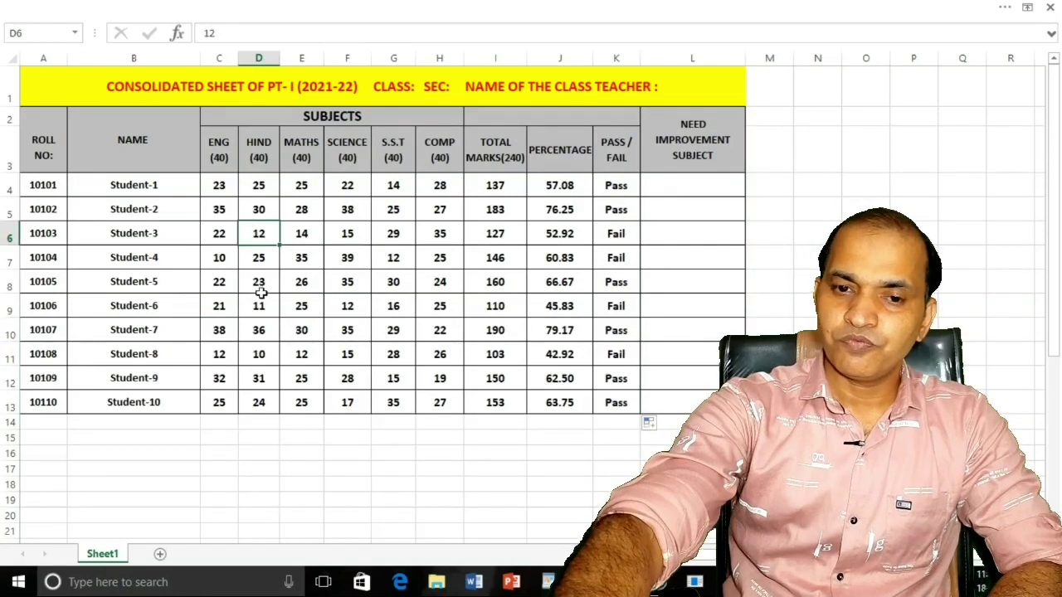
pyautogui.write('14')
pyautogui.press('Tab')
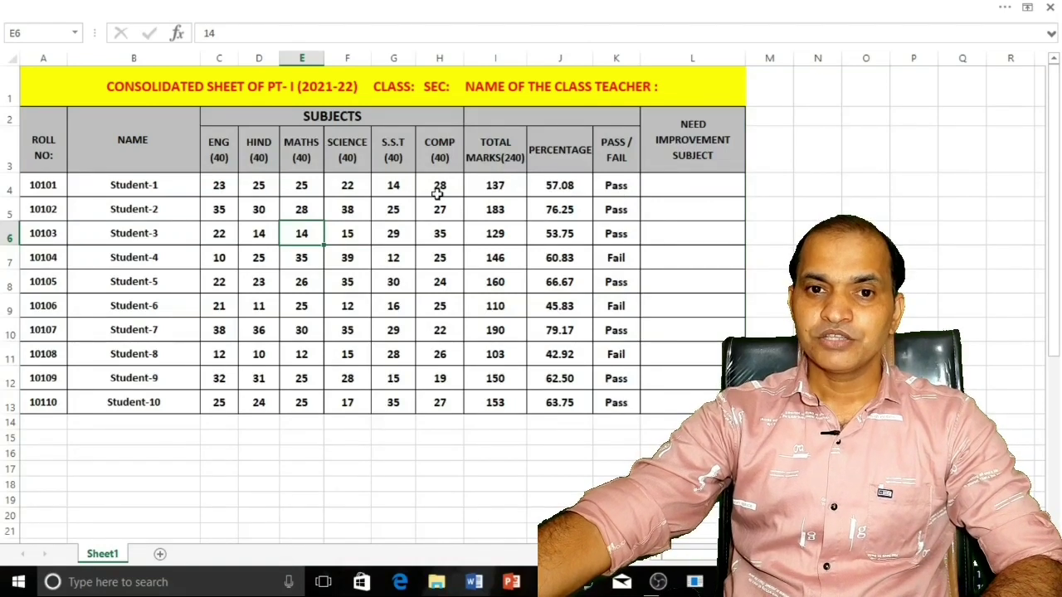
# Change Student-1's S.S.T mark in G4 to 10 to test the pass/fail formula
pyautogui.click(392, 186)
pyautogui.write('10')
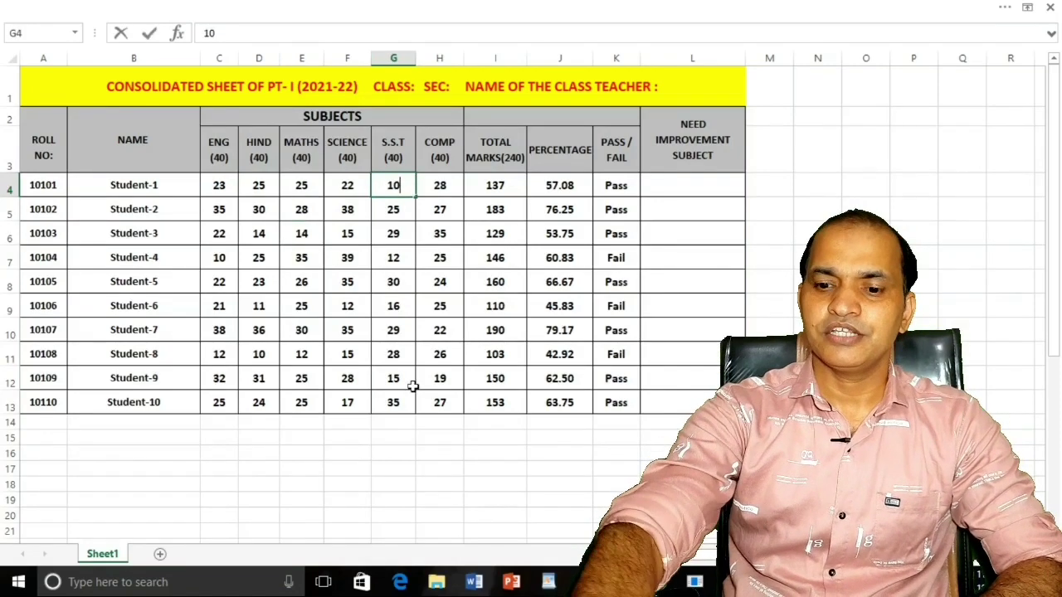
pyautogui.press('Tab')
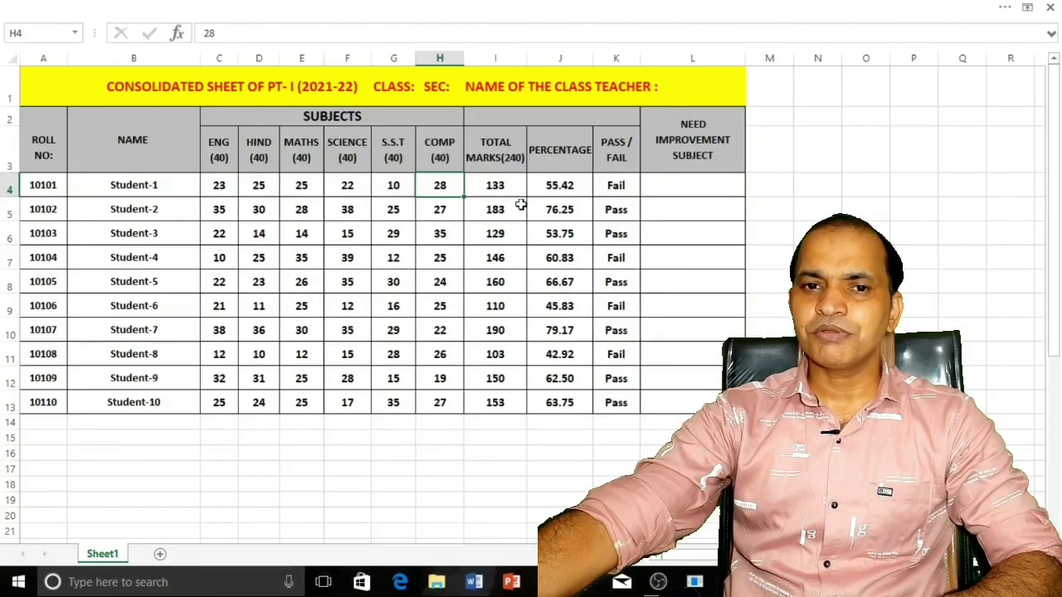
# Fill in the need-improvement subjects: sst for Student-1 in L4 and hindi,sc, for Student-6 in L9
pyautogui.click(670, 190)
pyautogui.write('sst')
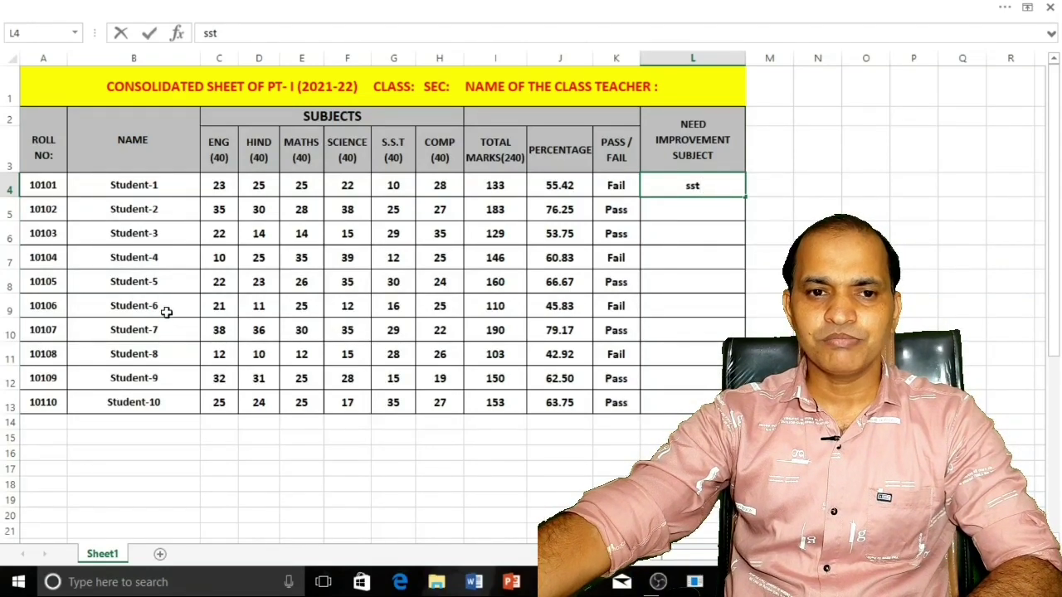
pyautogui.click(15, 310)
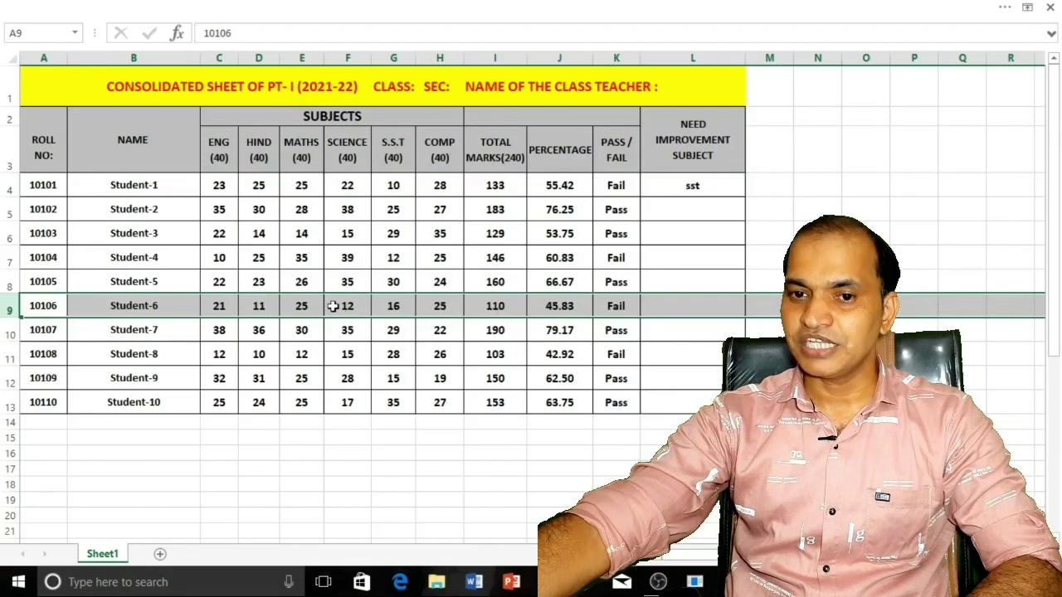
pyautogui.click(680, 306)
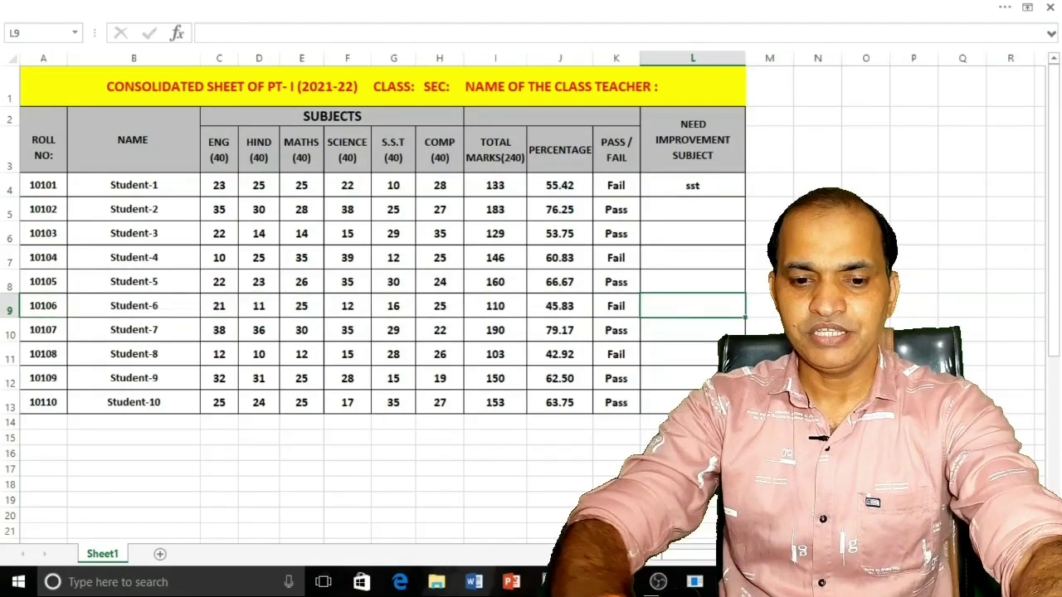
pyautogui.write('hindi')
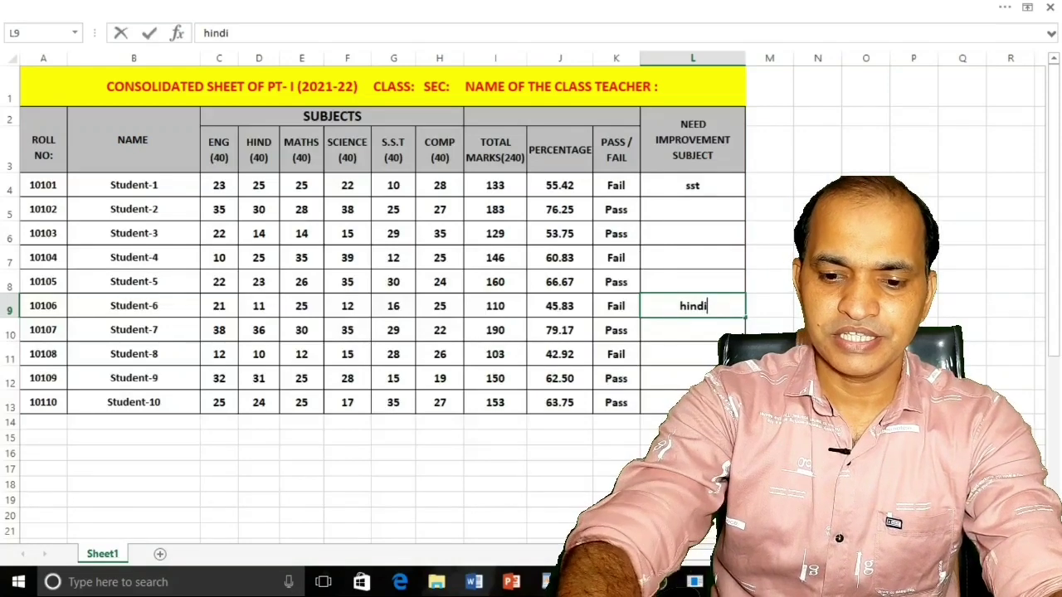
pyautogui.write(',sc,')
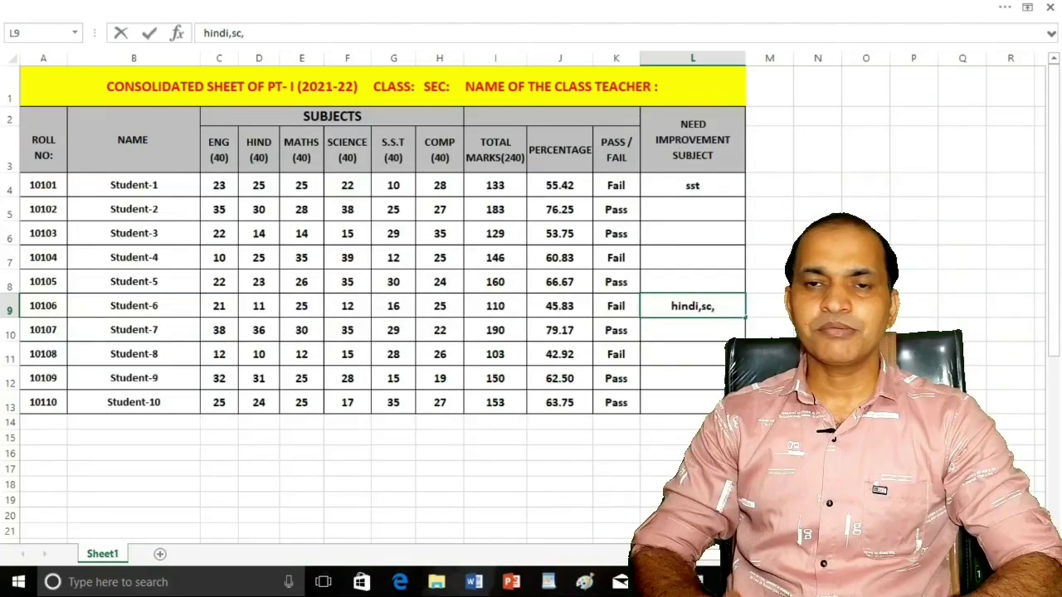